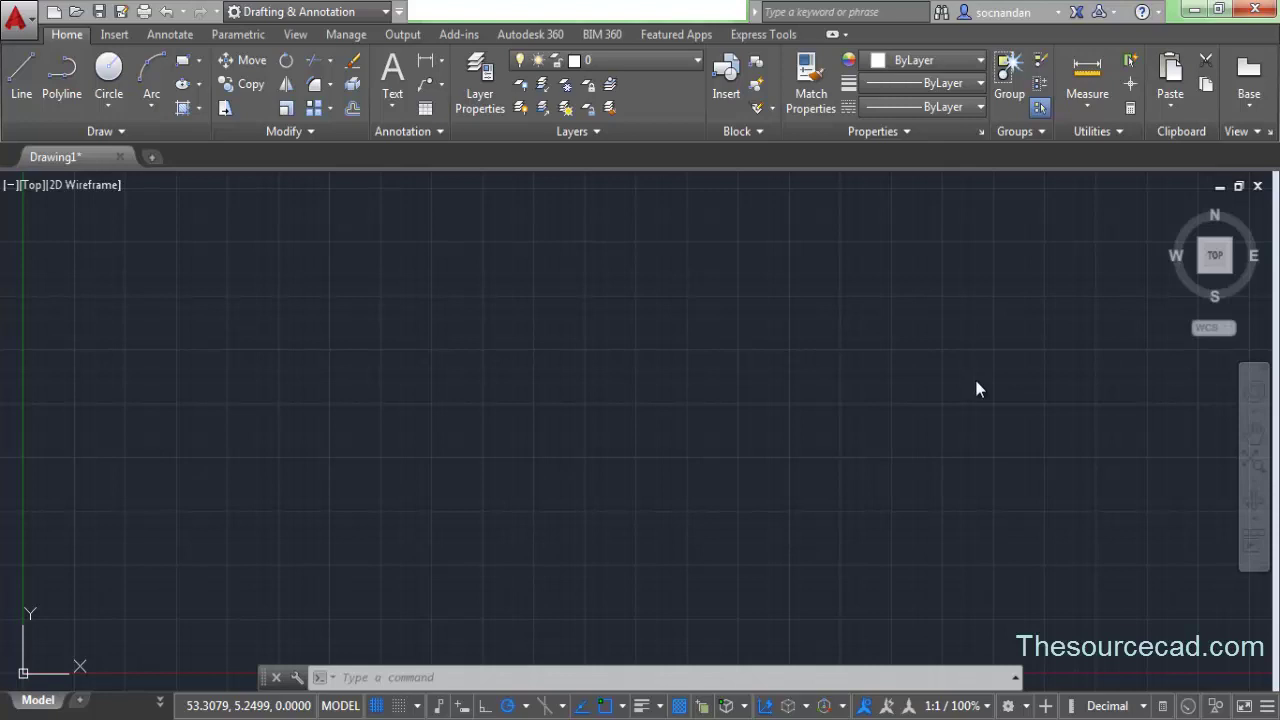
- Show the drawing's text styles, Annotative and Standard, in the Annotate tab's Text Style list
click(170, 38)
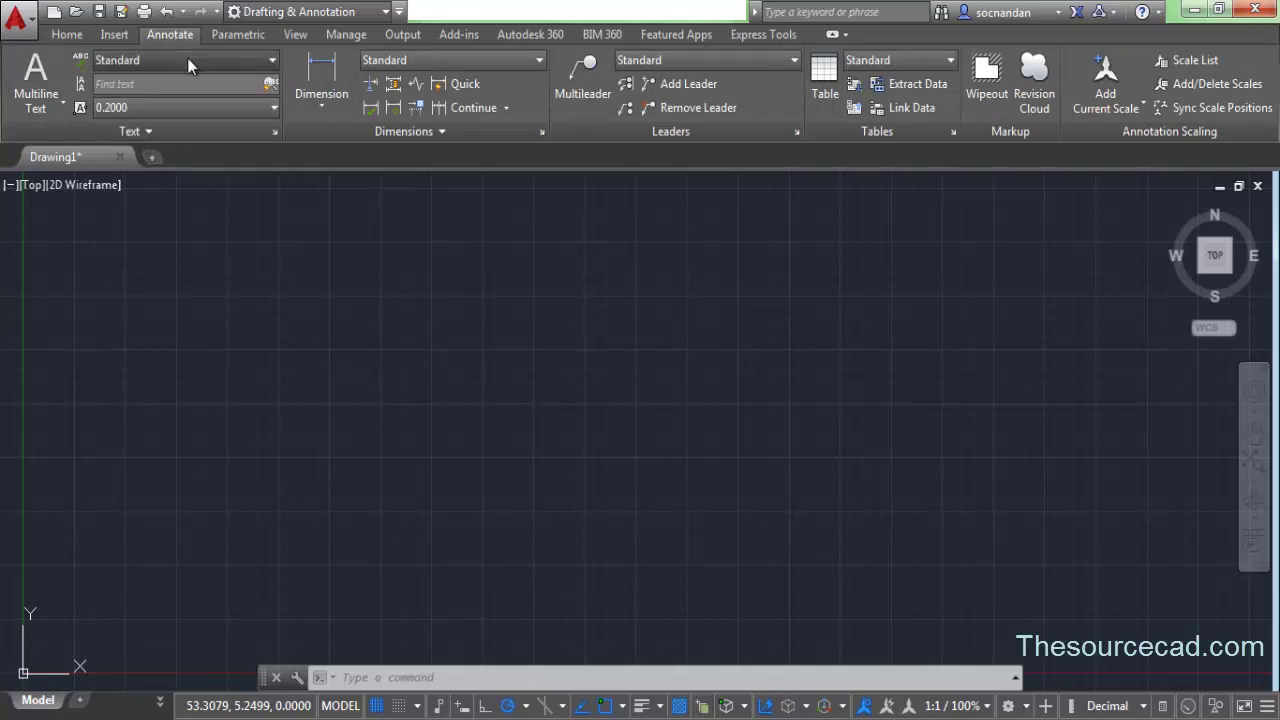
click(187, 57)
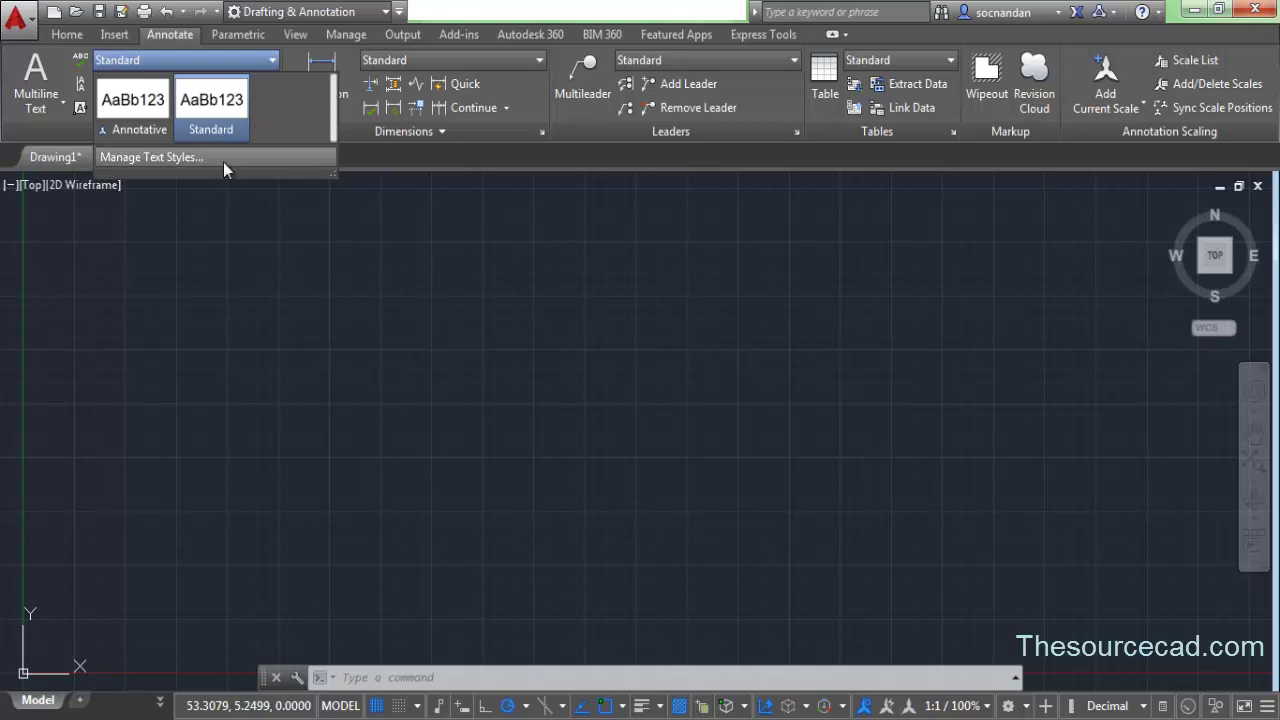
- Open the Text Style dialog through the STYLE command, showing Standard in Arial Regular
click(170, 158)
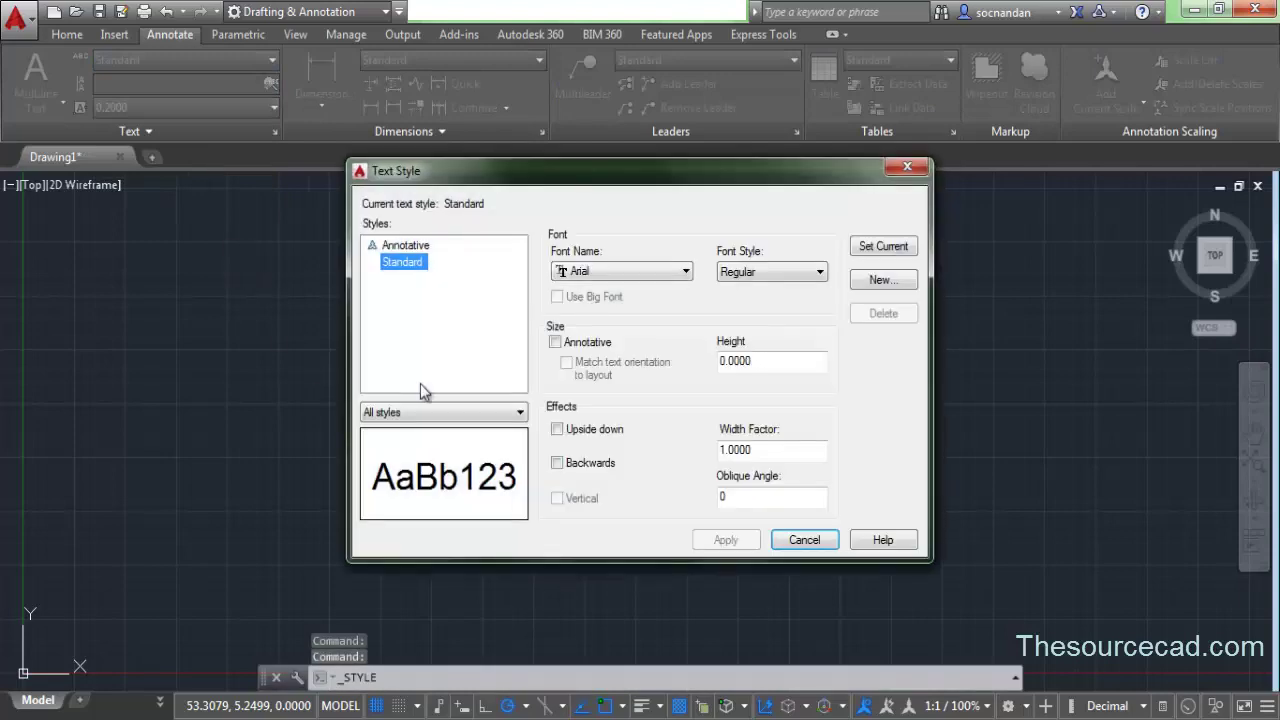
click(911, 171)
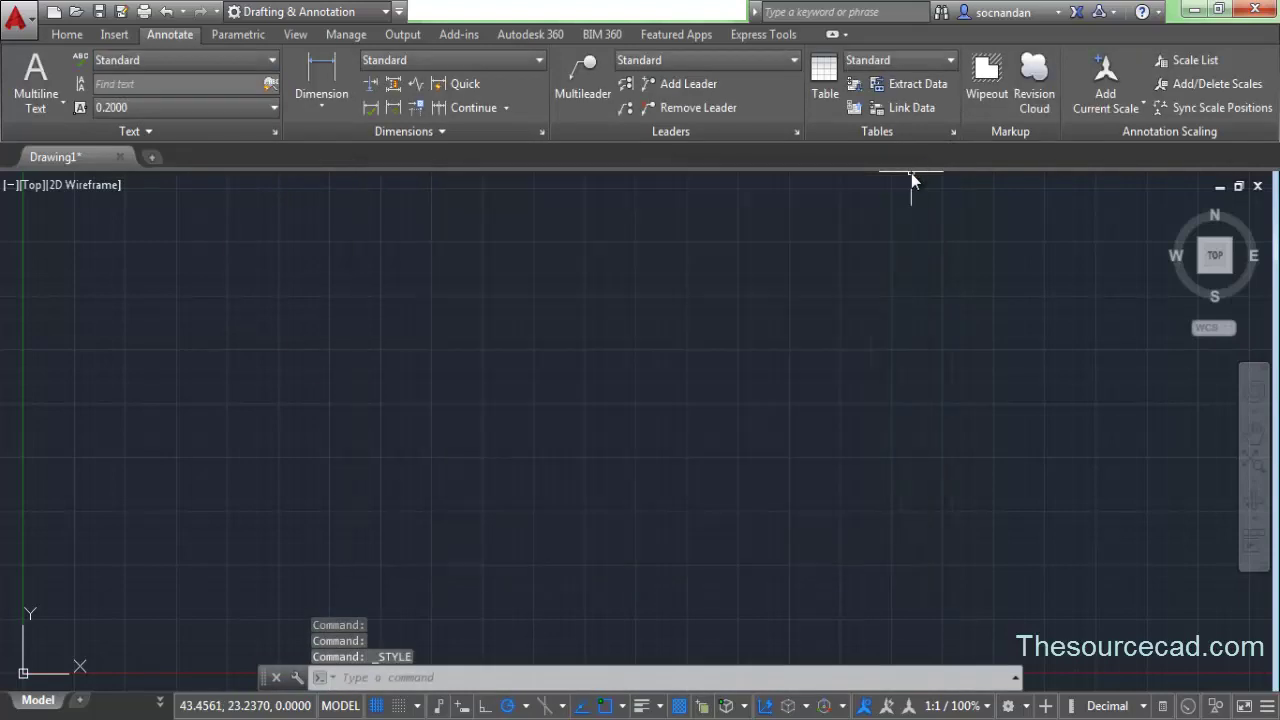
click(275, 134)
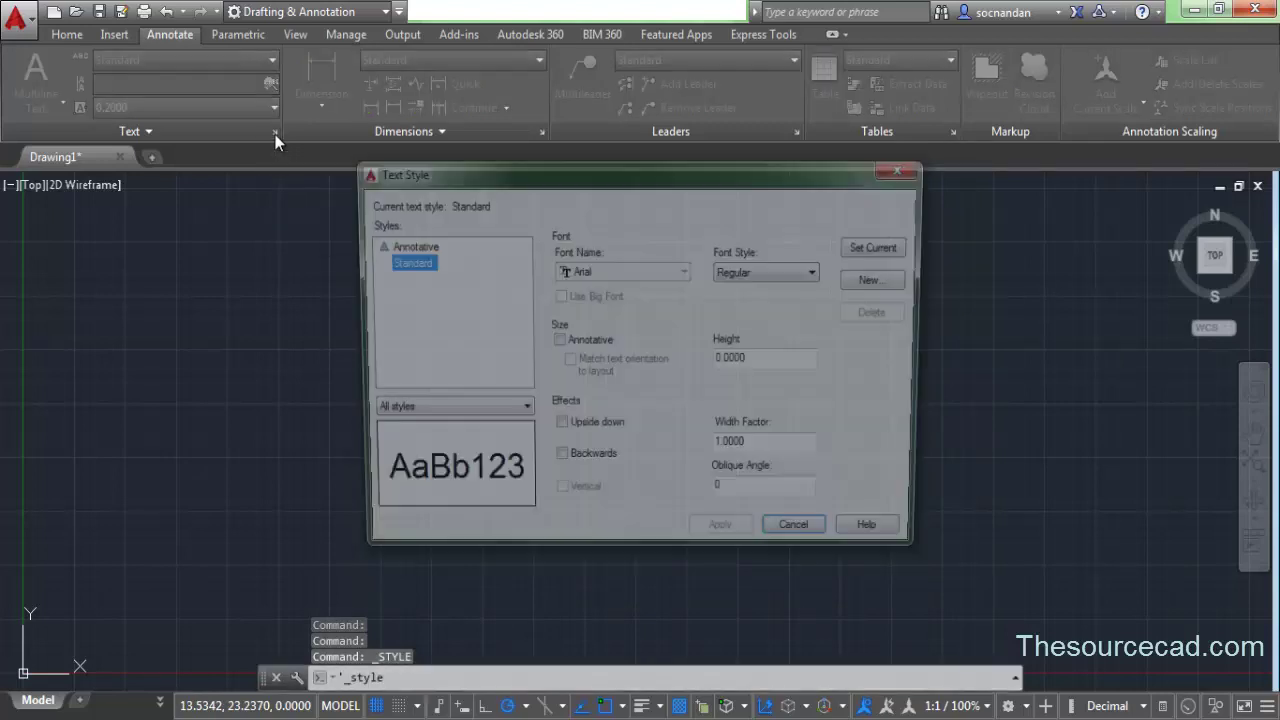
click(906, 170)
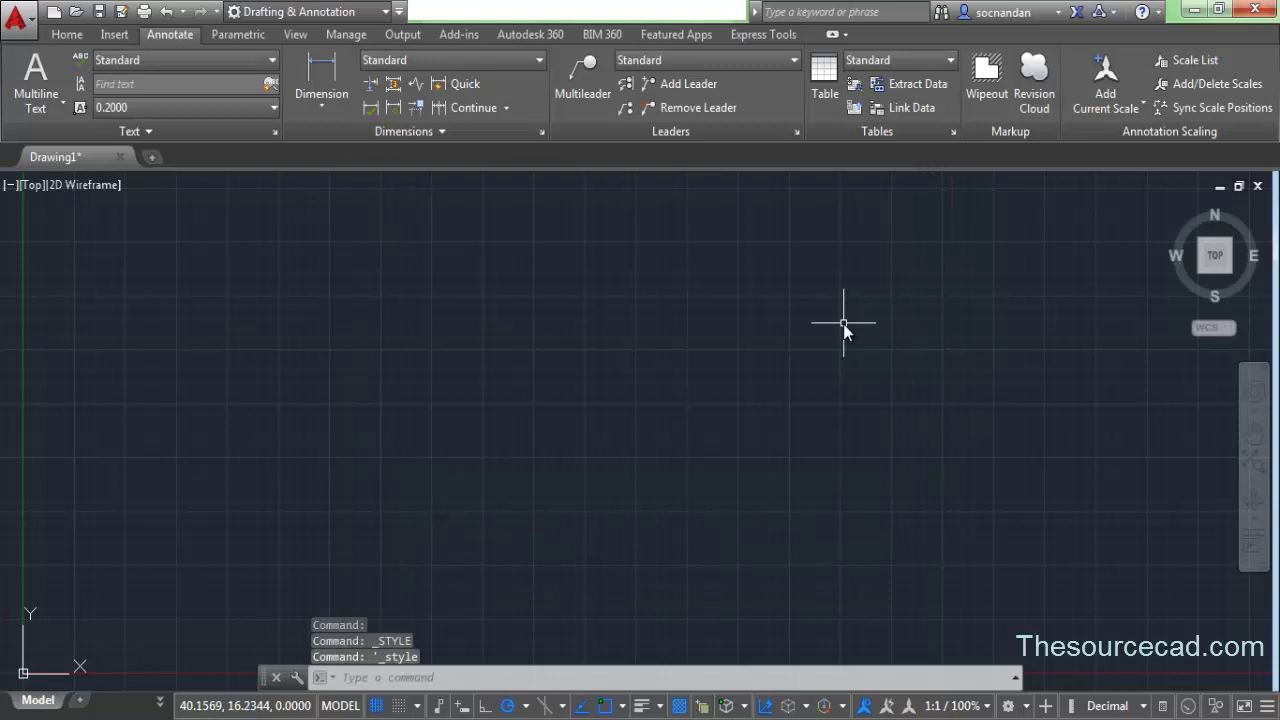
text(STYLe)
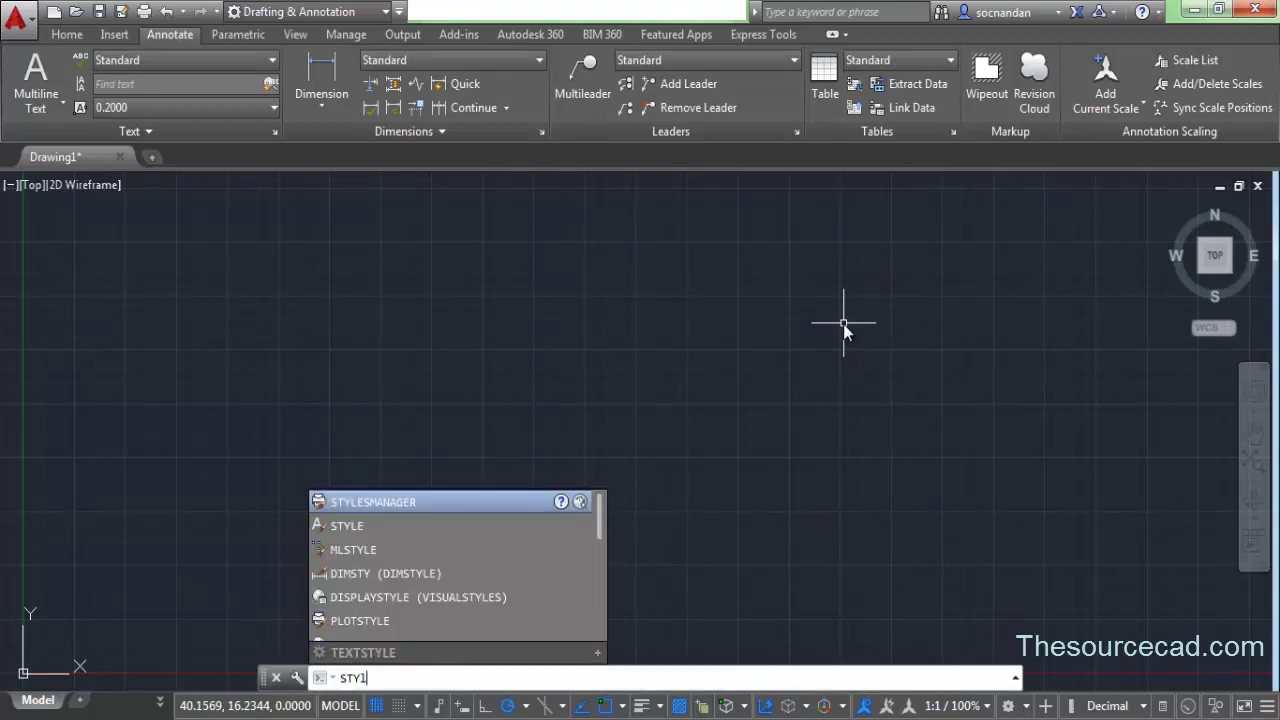
key(Return)
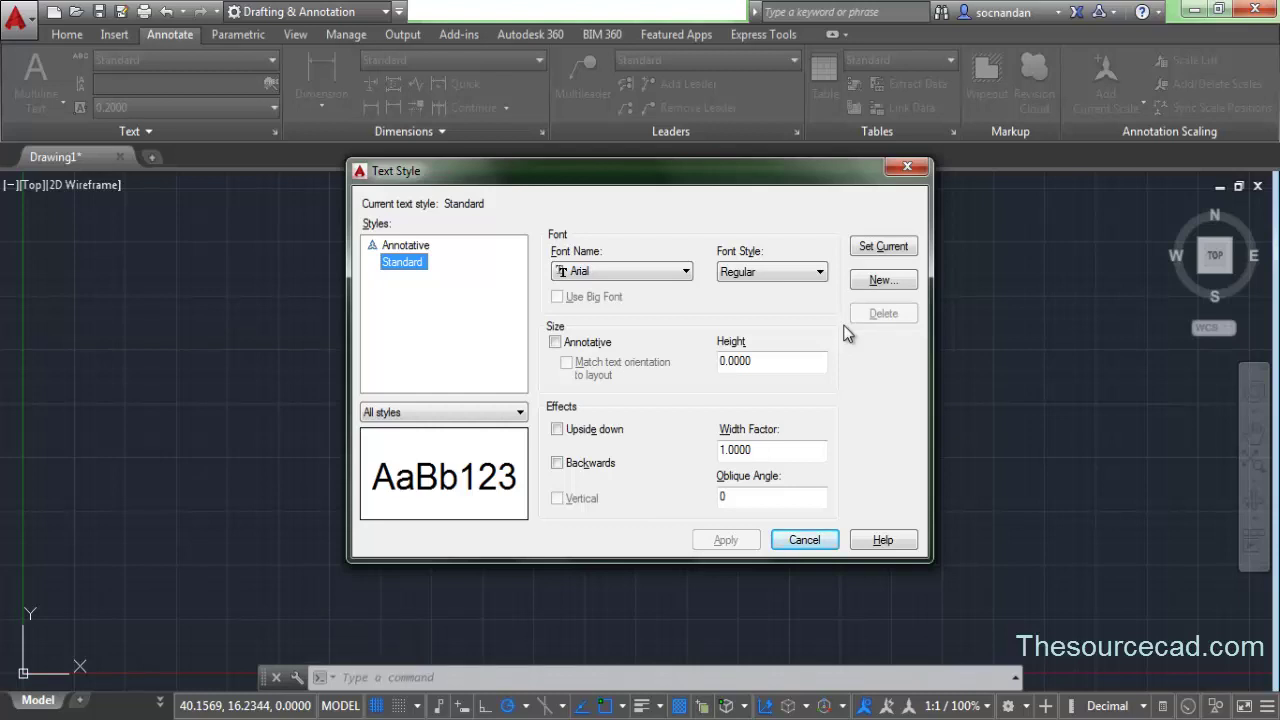
- Compare the Annotative and Standard style settings, ending with Standard selected
click(405, 246)
click(412, 263)
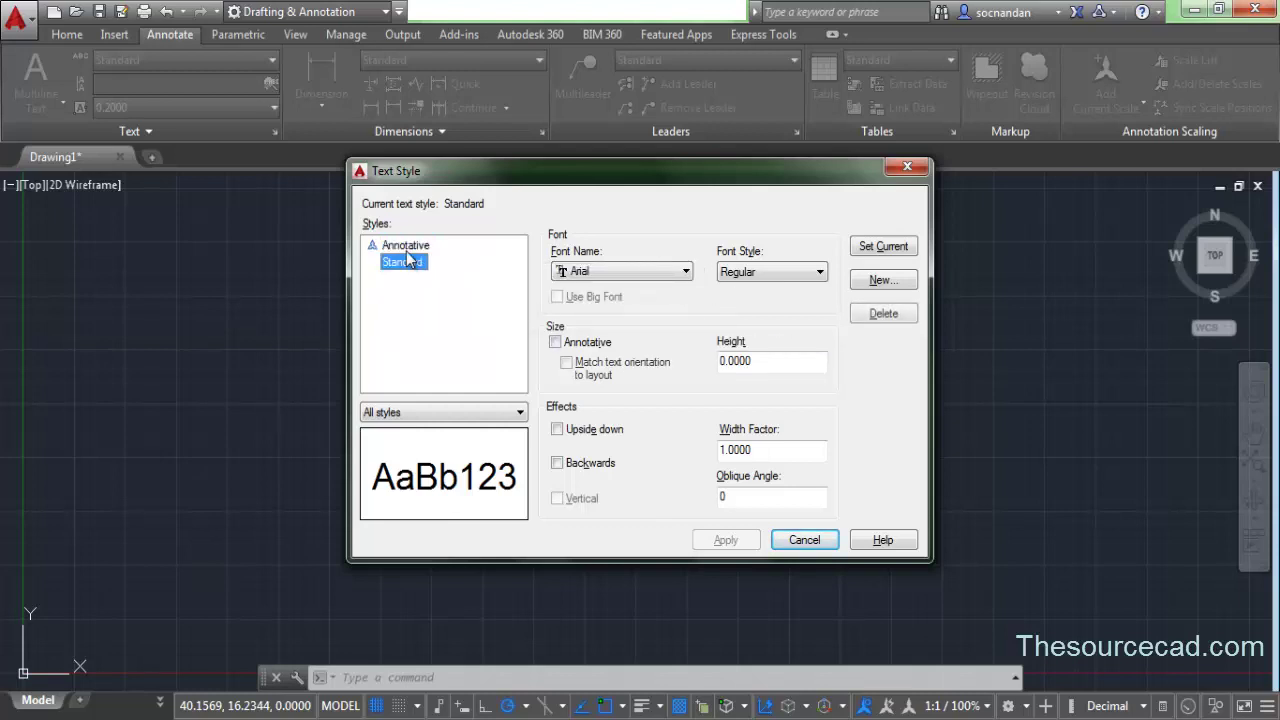
click(413, 248)
click(402, 262)
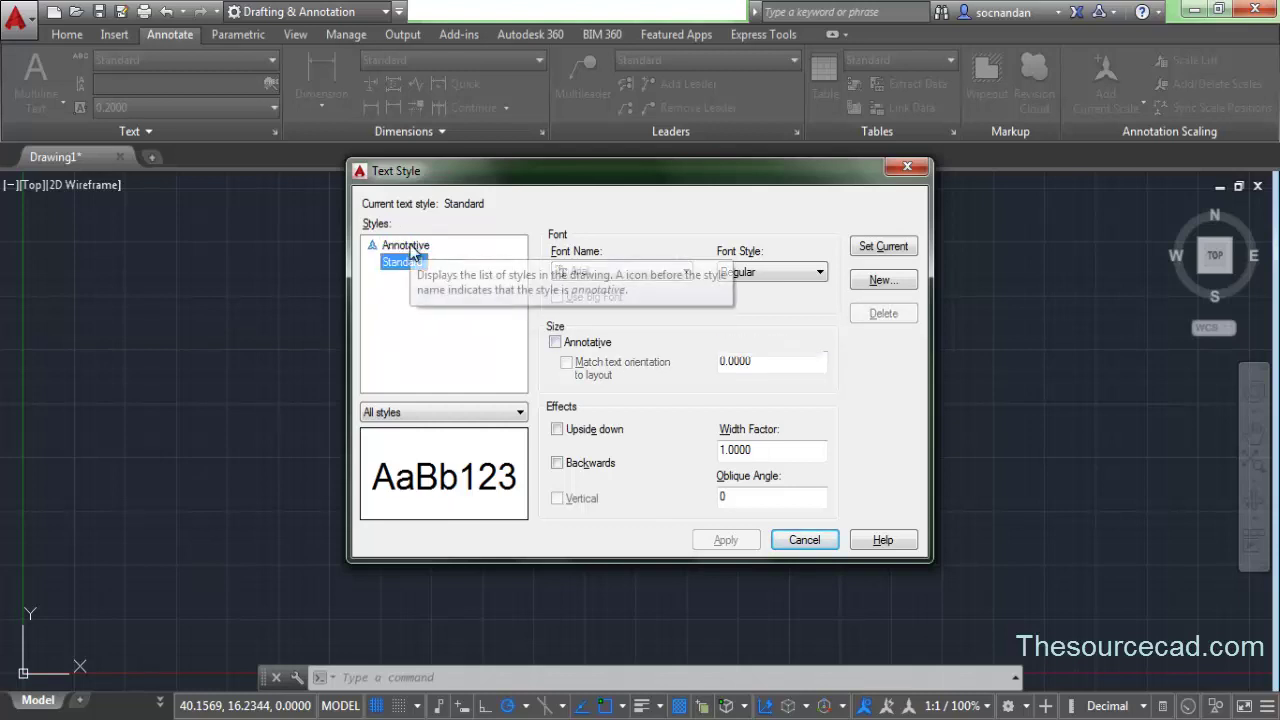
click(405, 246)
click(410, 262)
click(410, 247)
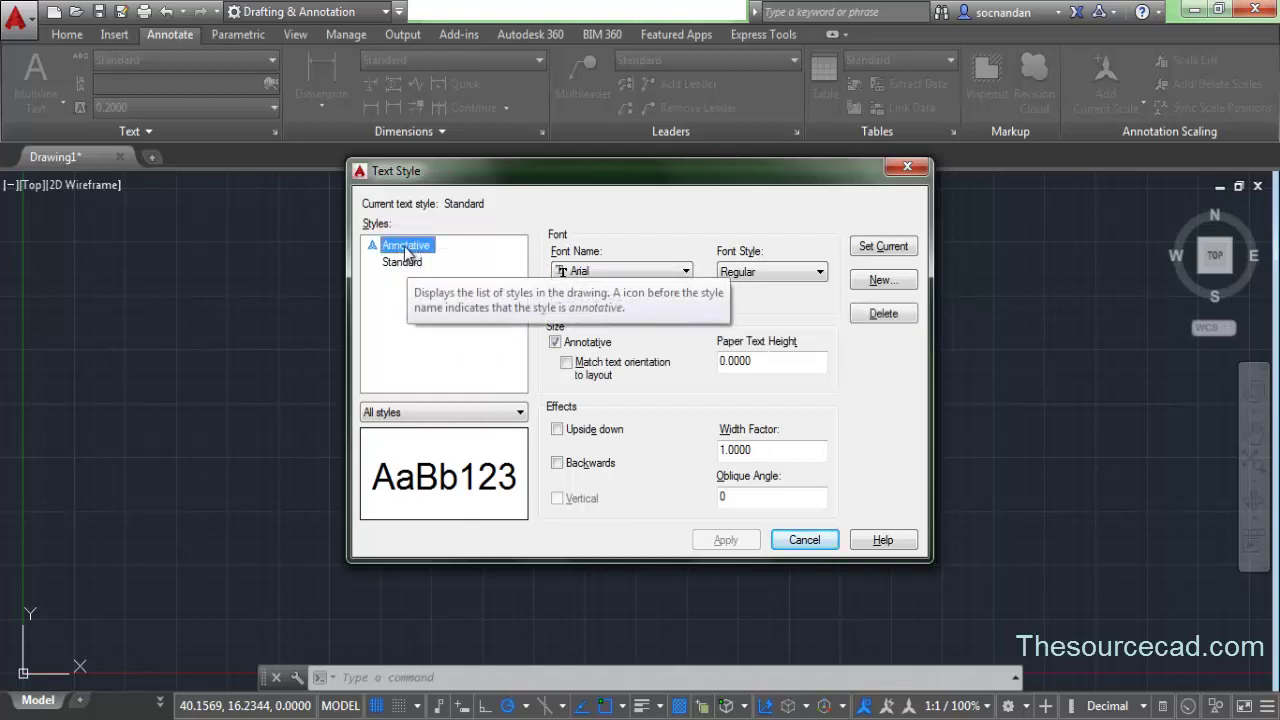
click(407, 264)
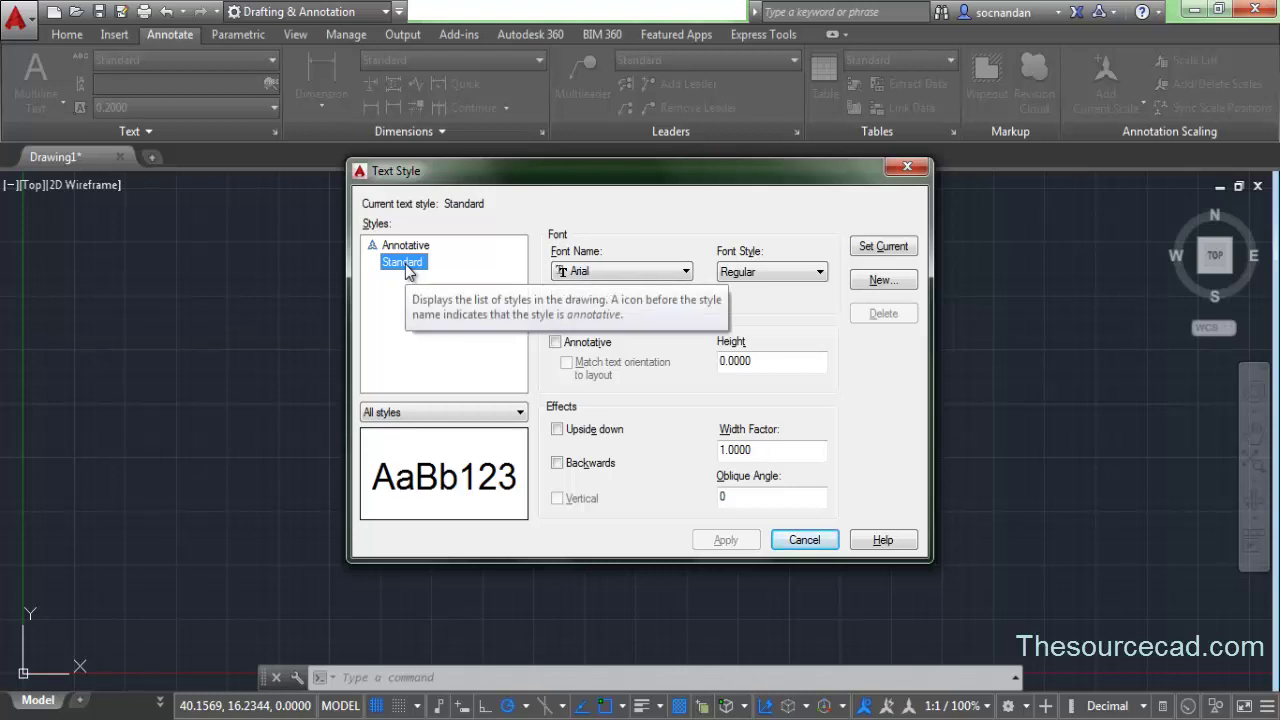
- Create a new text style named 'My text style'
click(884, 281)
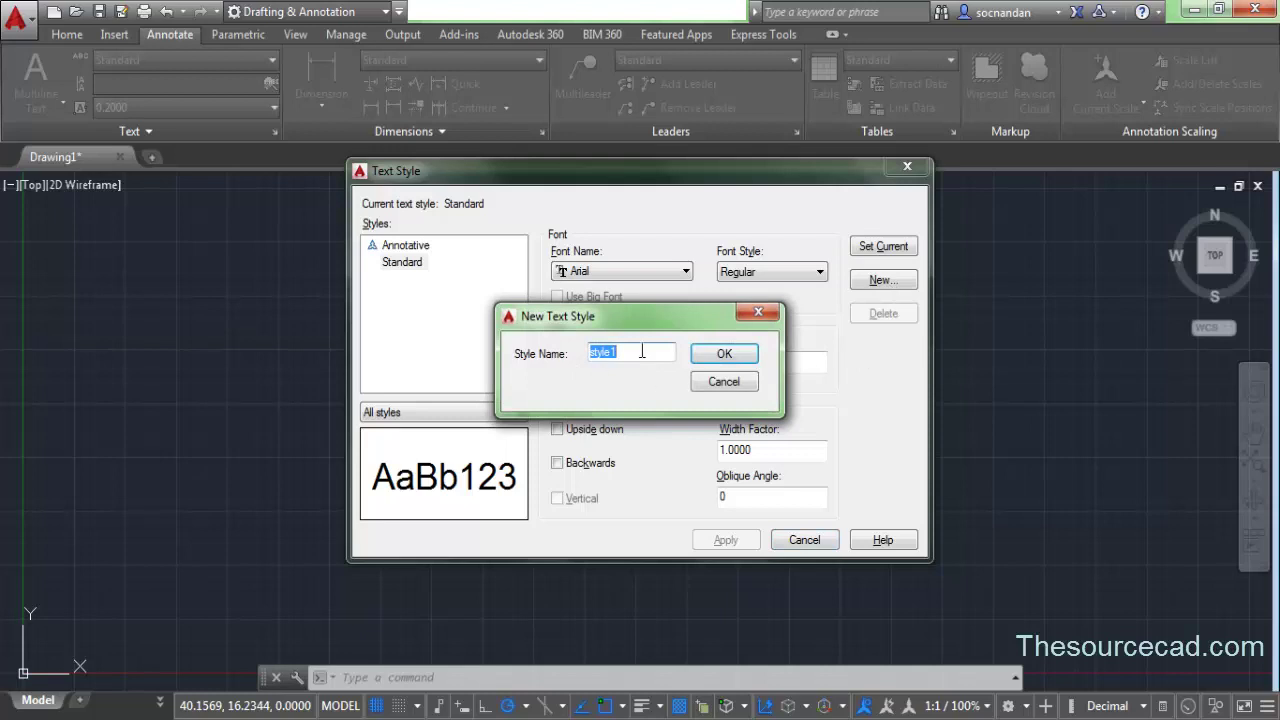
text(My text style)
click(724, 355)
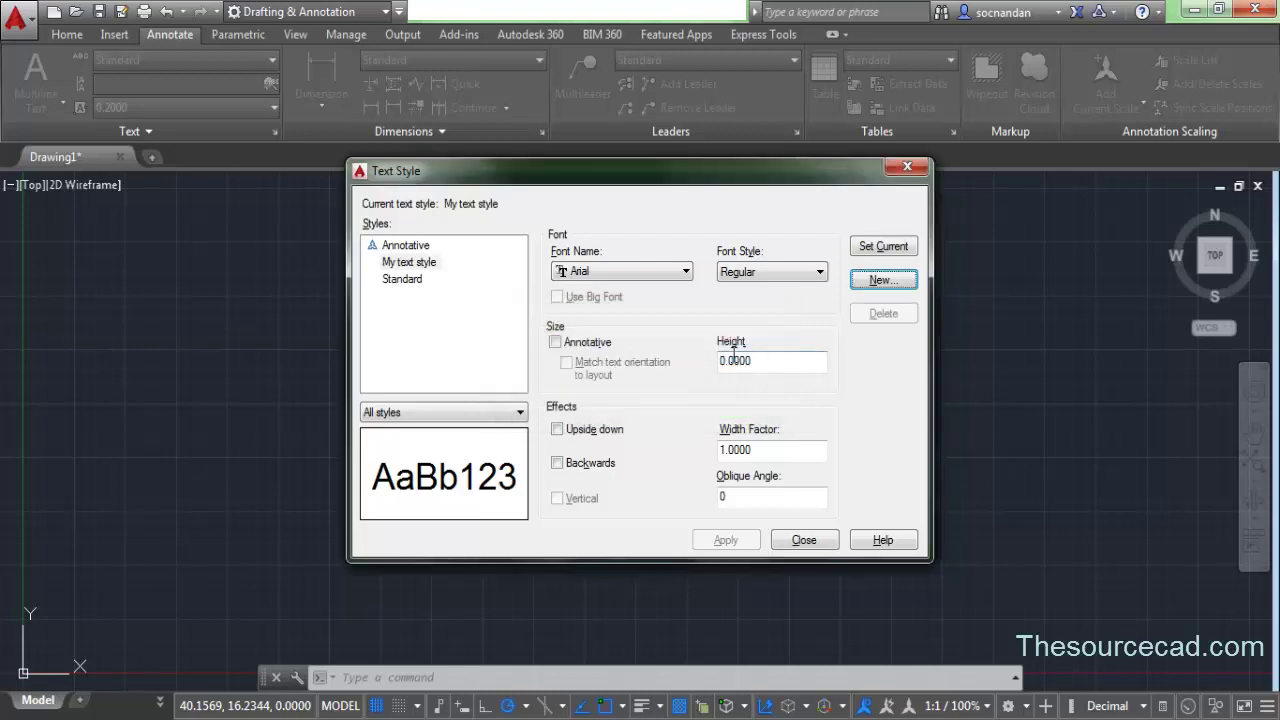
- Select My text style and set its font to Calibri
click(398, 264)
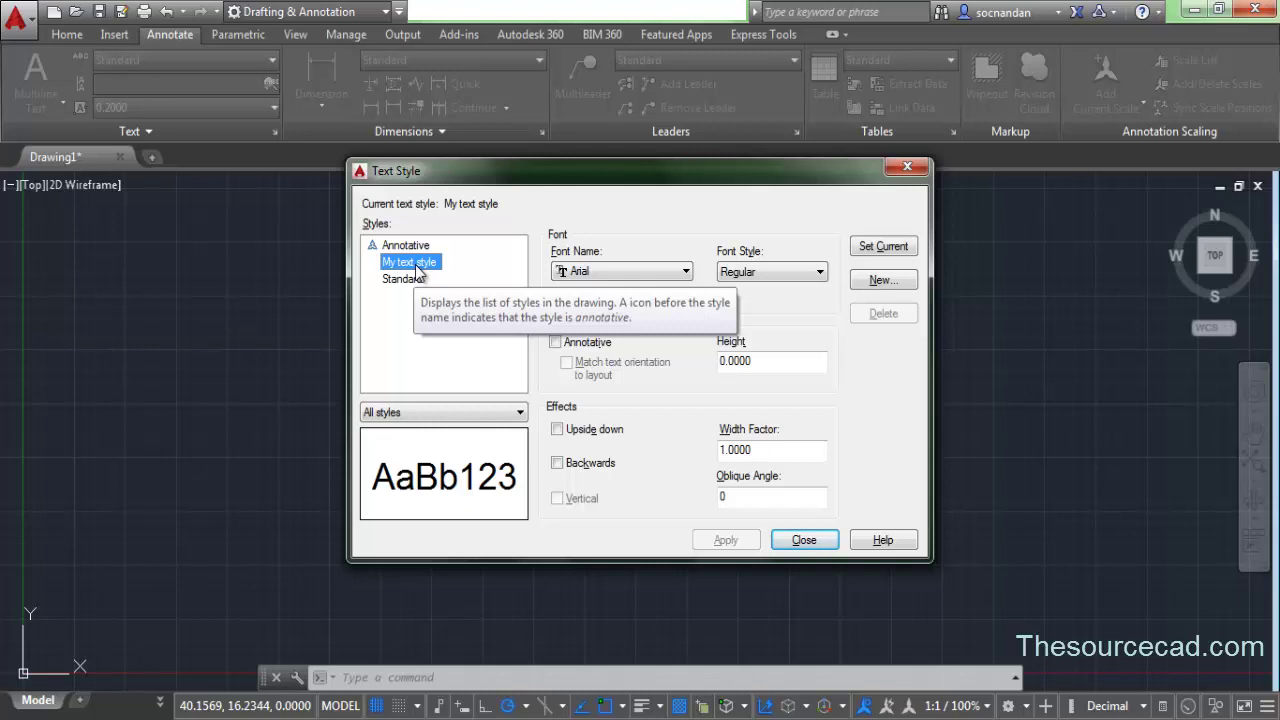
click(603, 276)
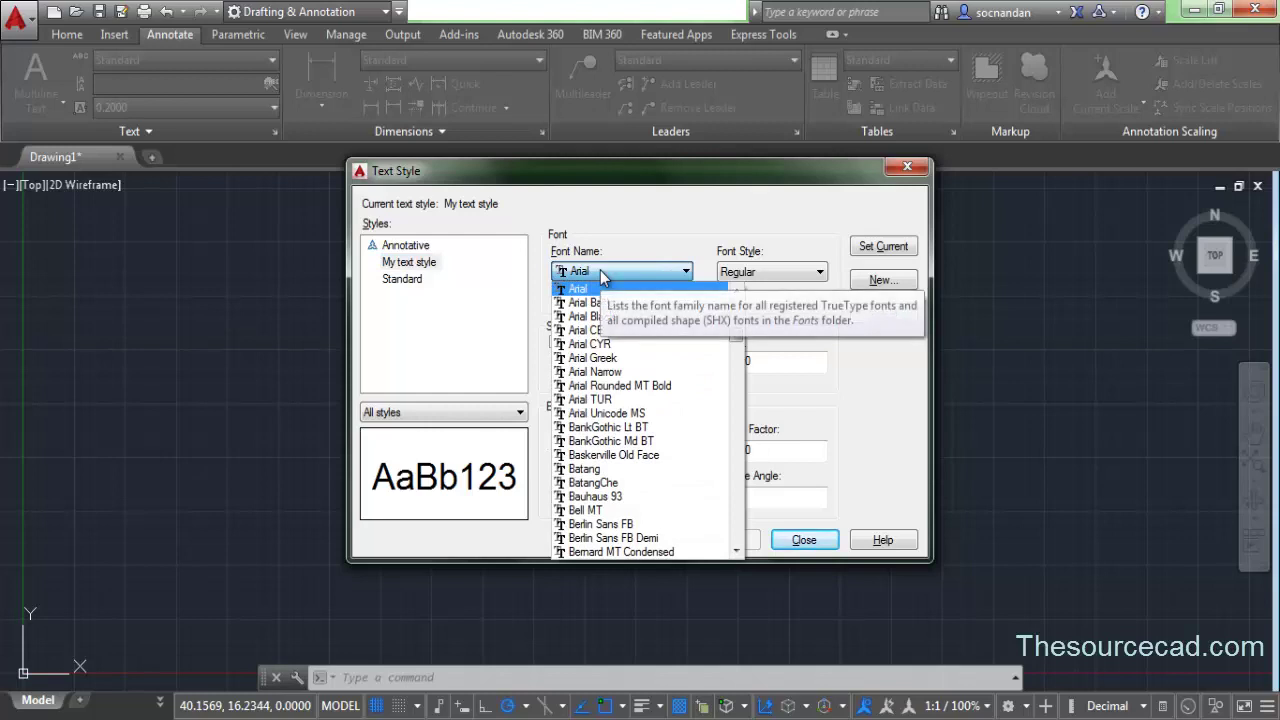
key(c)
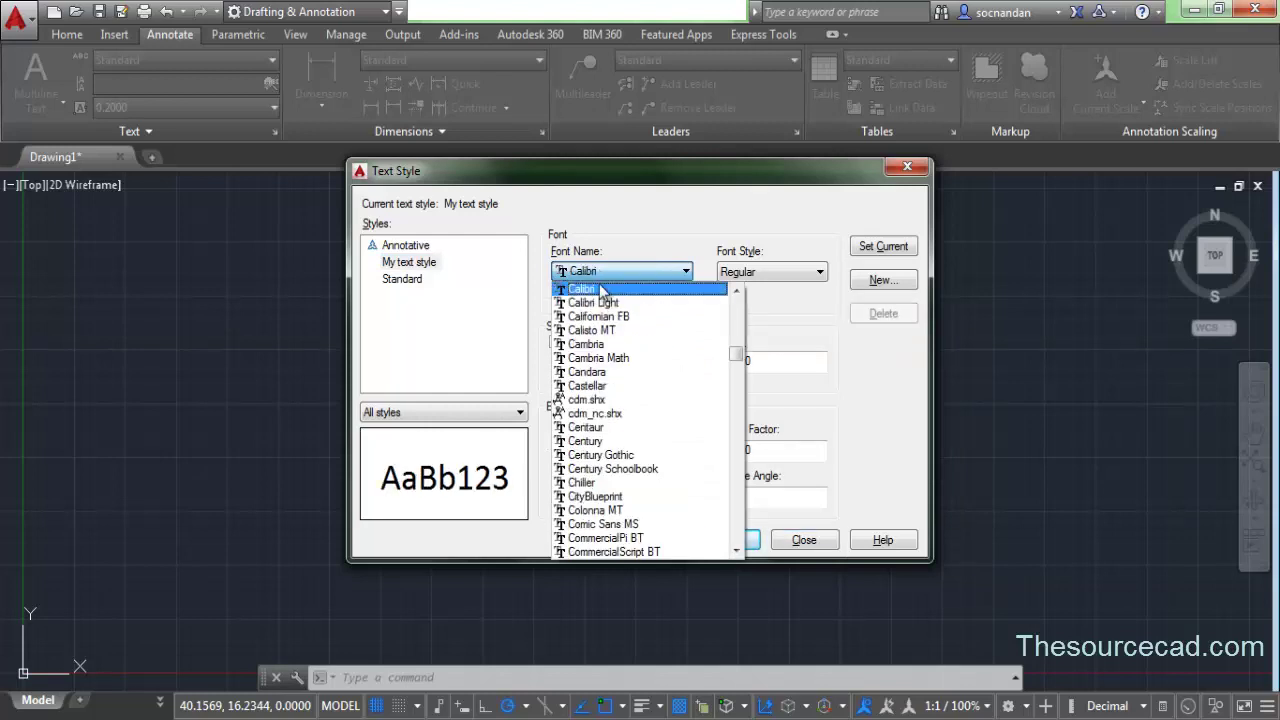
click(606, 292)
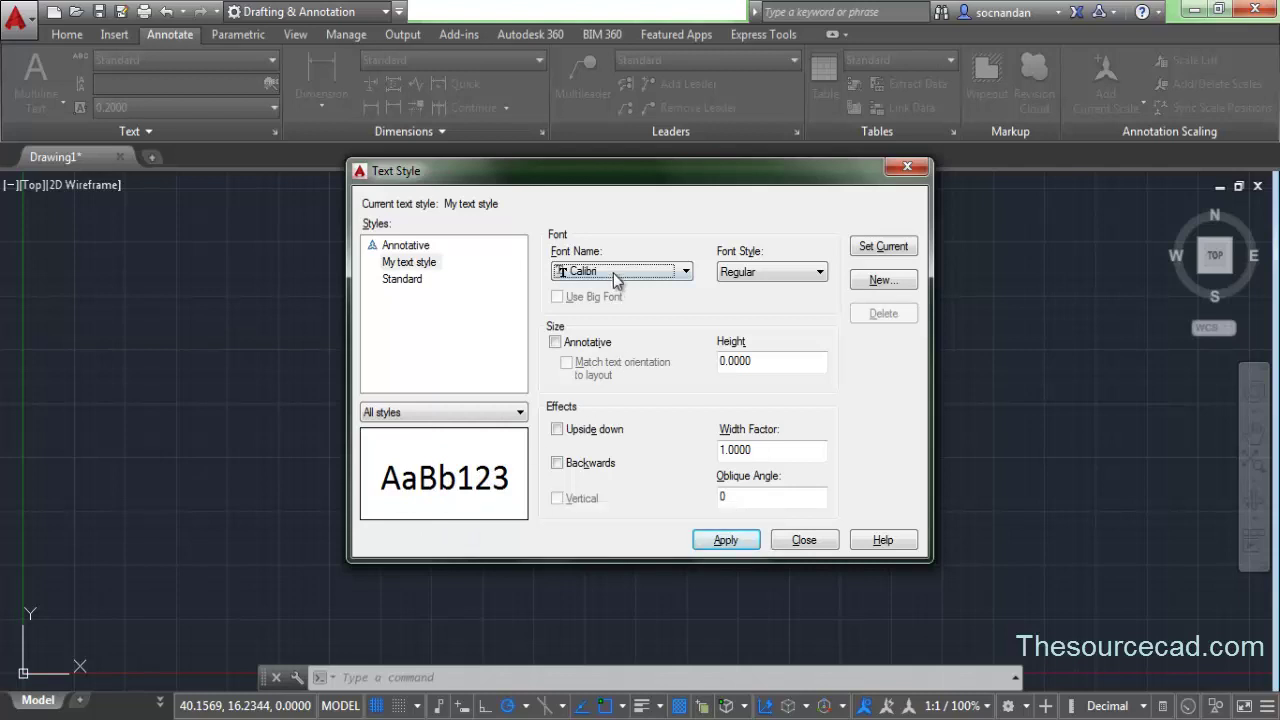
- Preview Century Gothic and Cooper Black, then settle back on Calibri
click(613, 273)
click(622, 456)
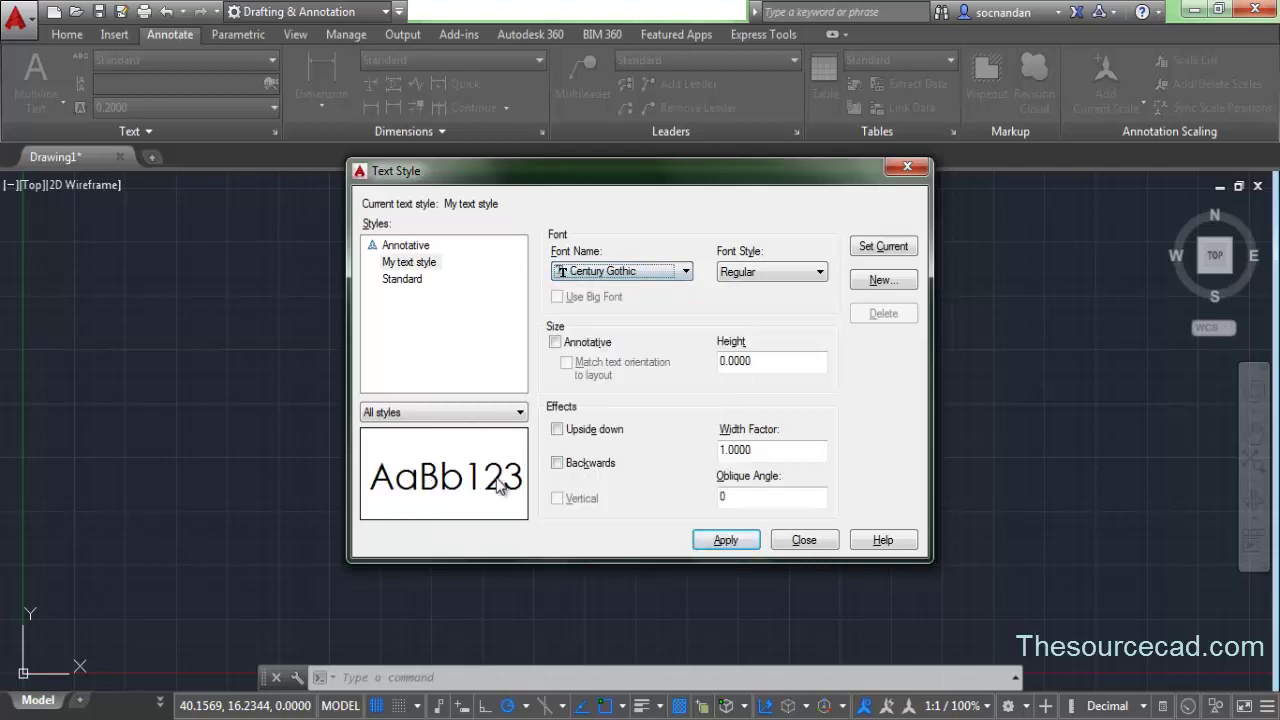
drag(657, 273, 581, 458)
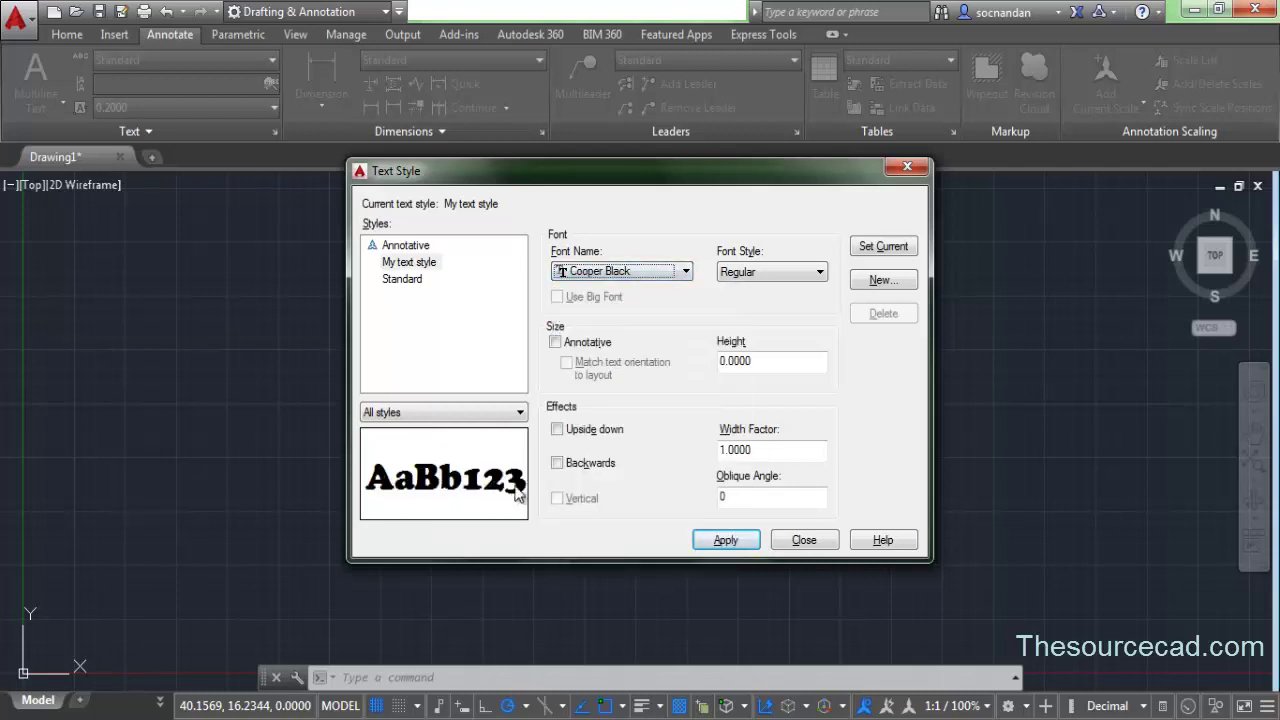
click(635, 272)
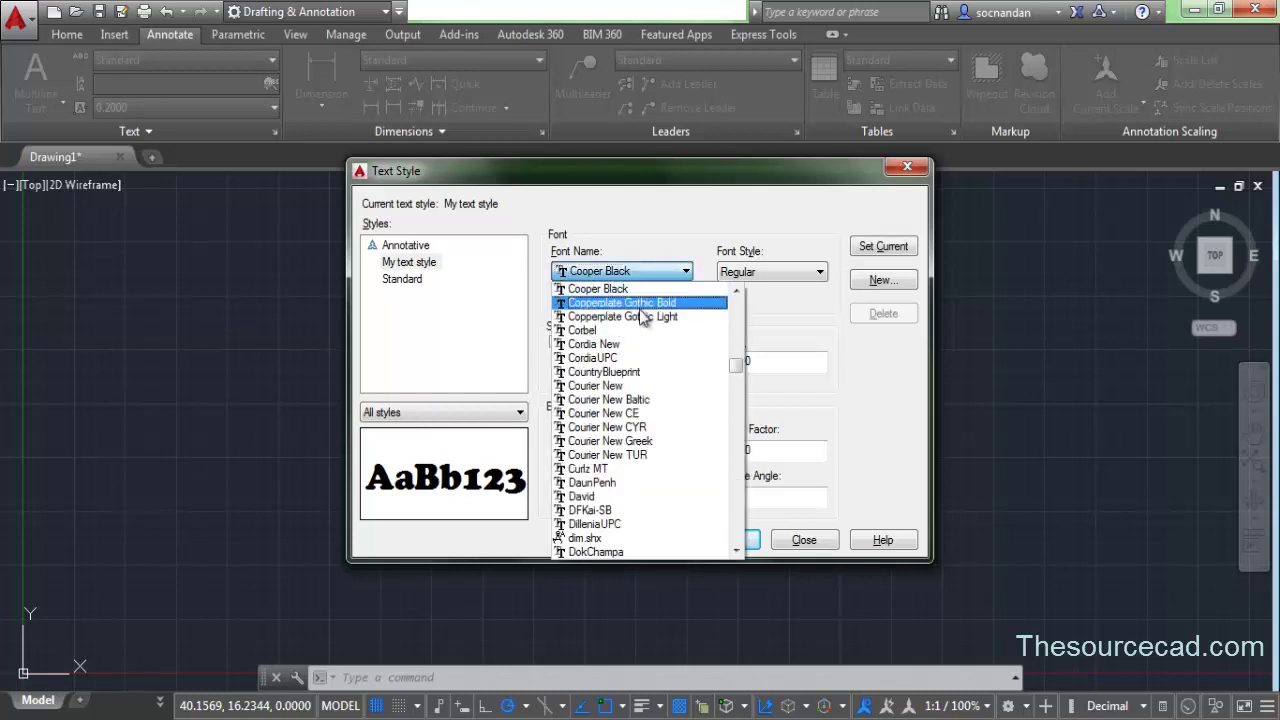
key(Page_Up)
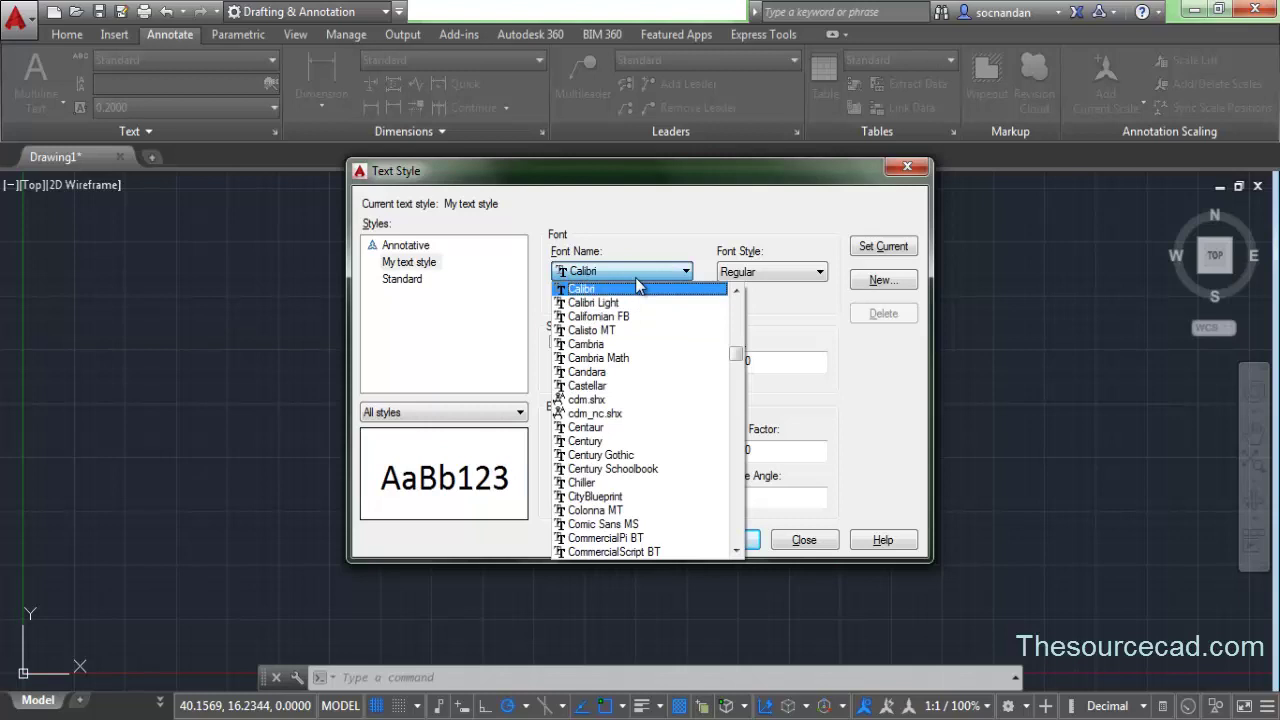
click(637, 289)
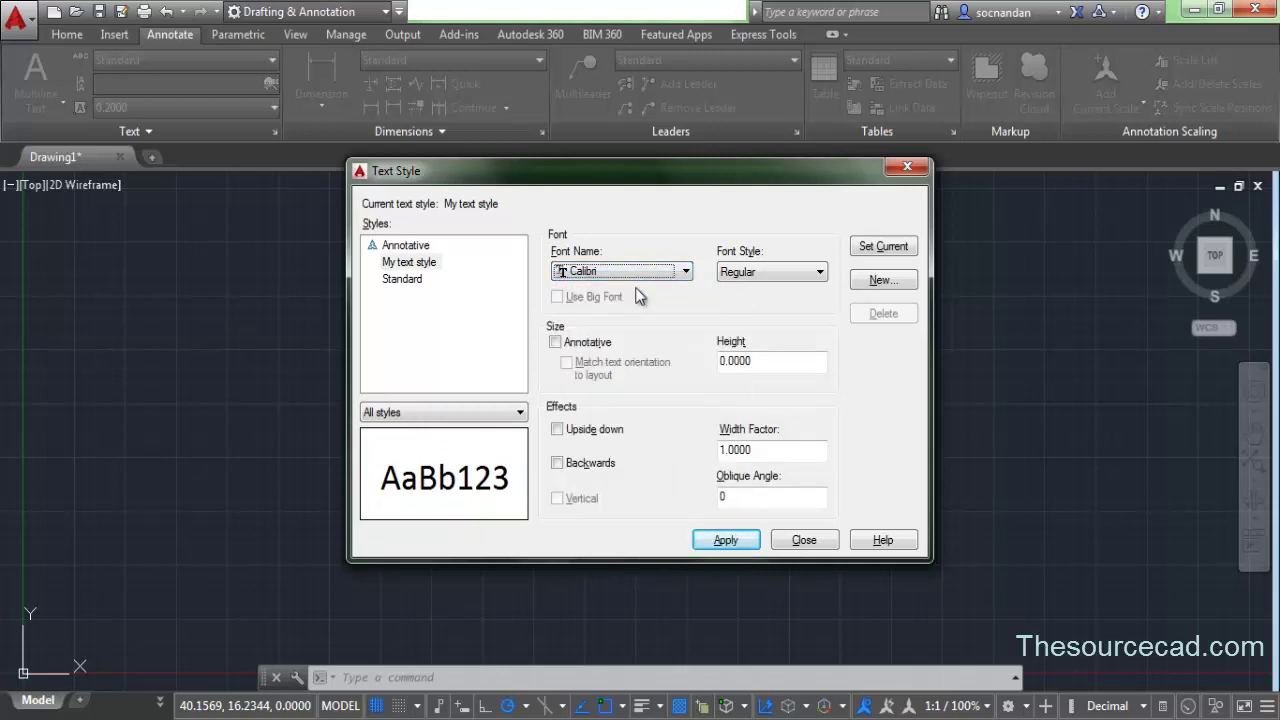
- Set My text style's font style to Bold
click(764, 272)
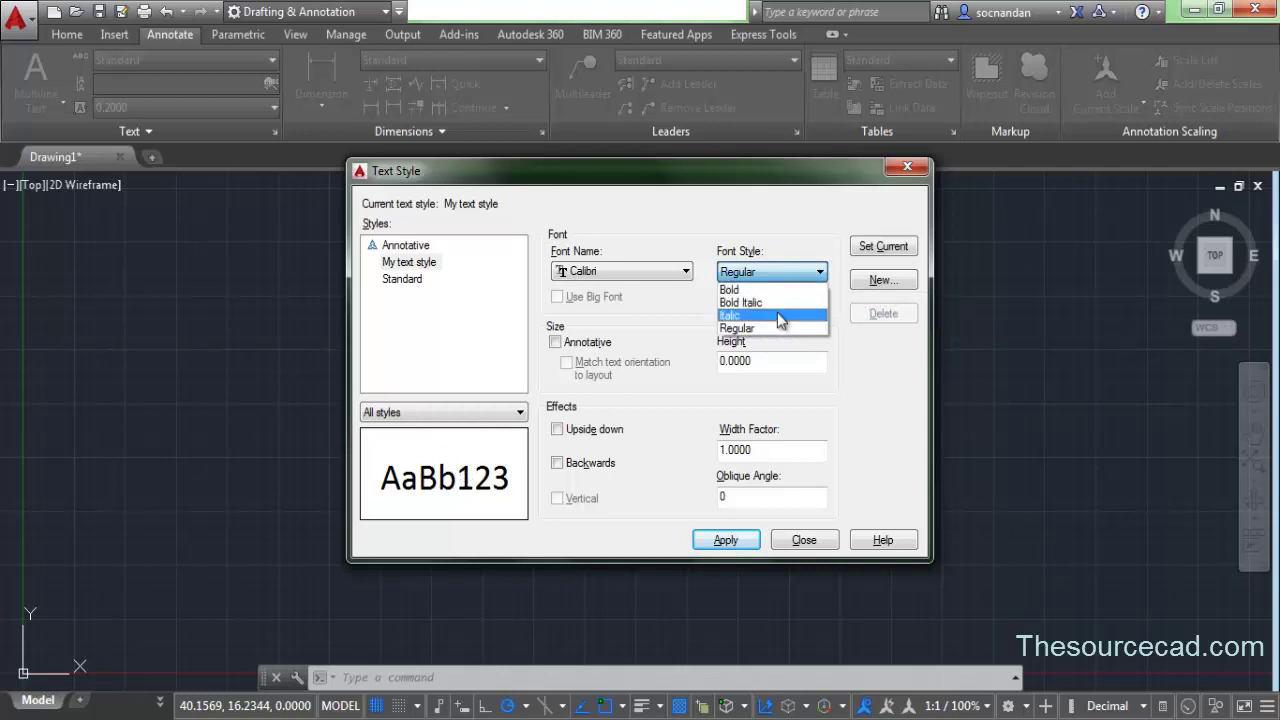
click(779, 290)
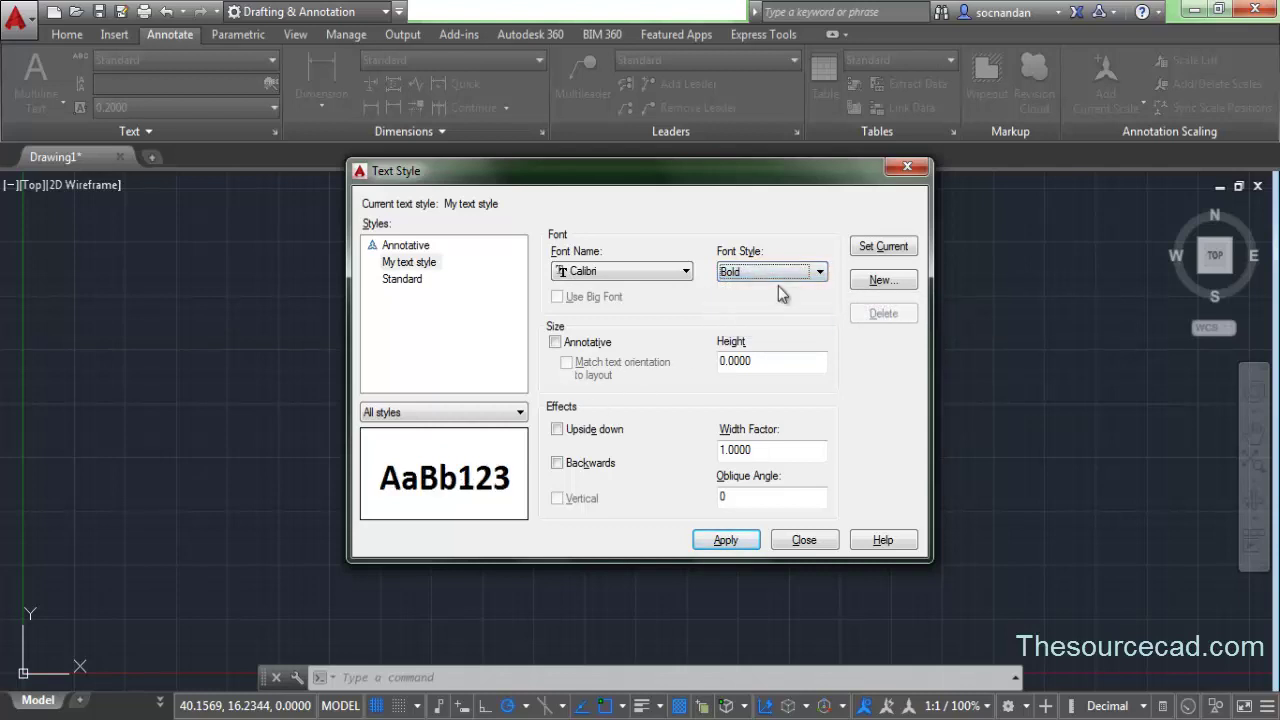
click(555, 343)
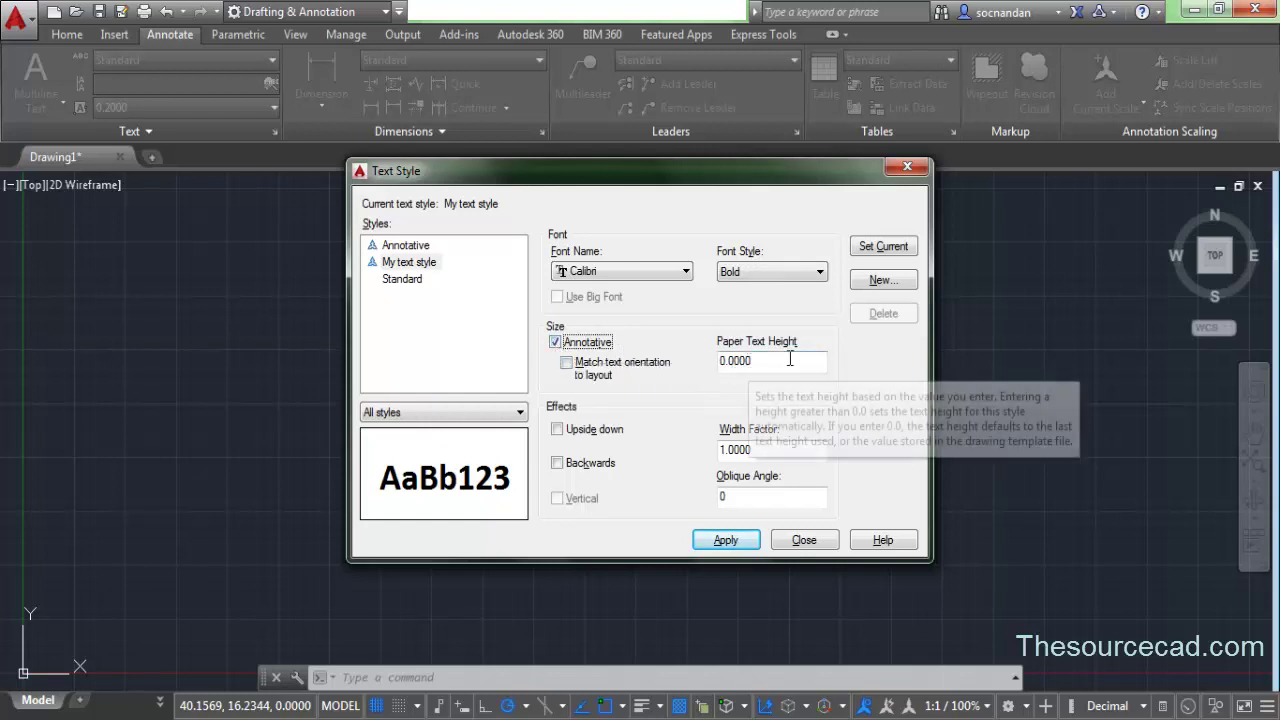
click(555, 343)
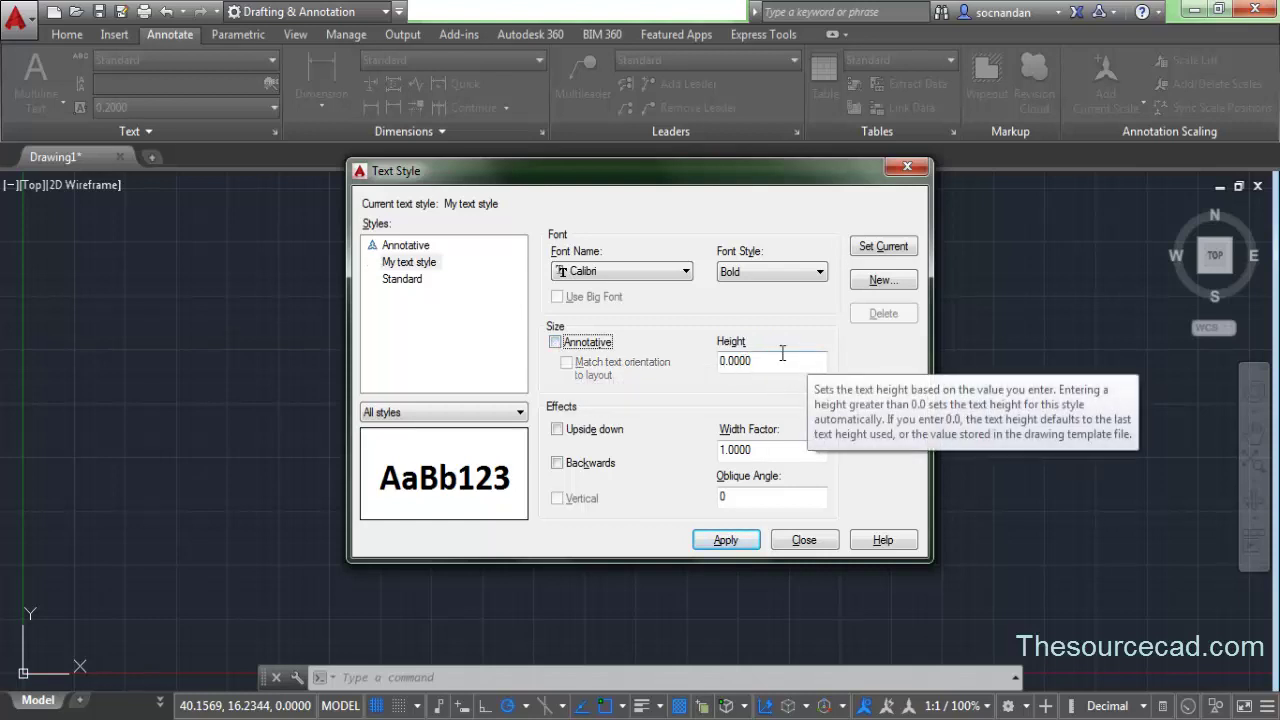
click(557, 343)
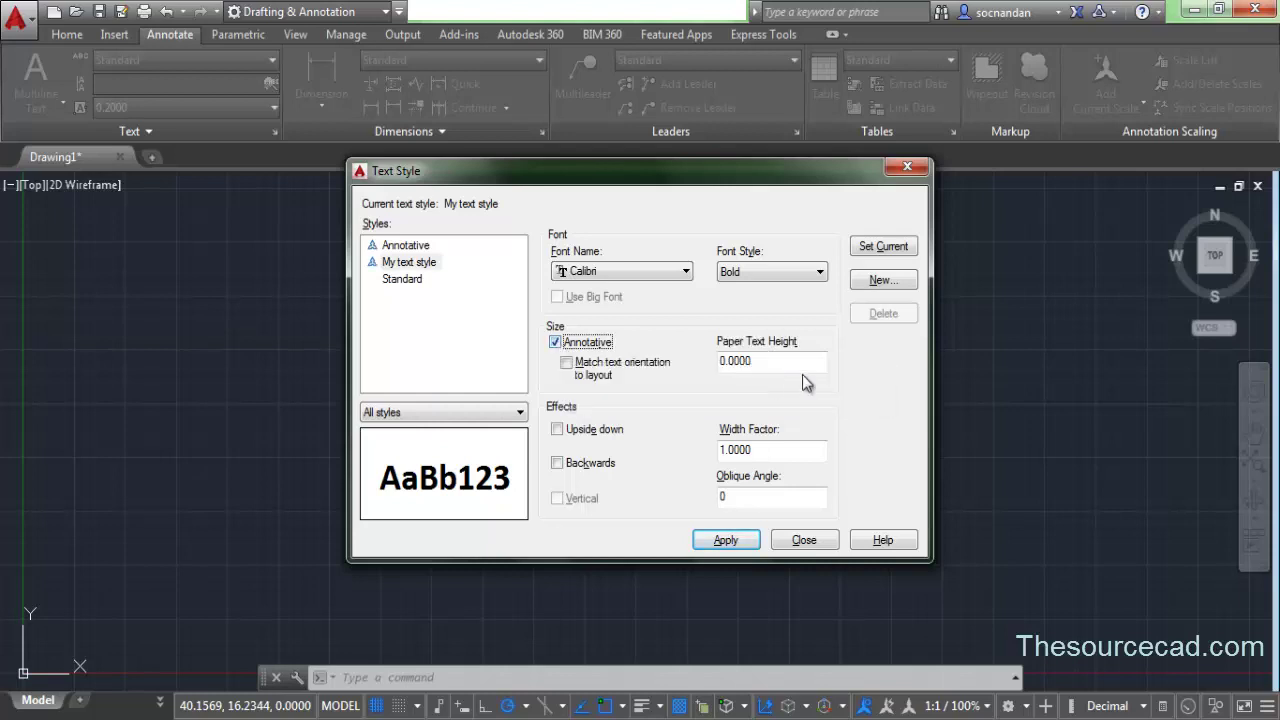
drag(766, 361, 700, 370)
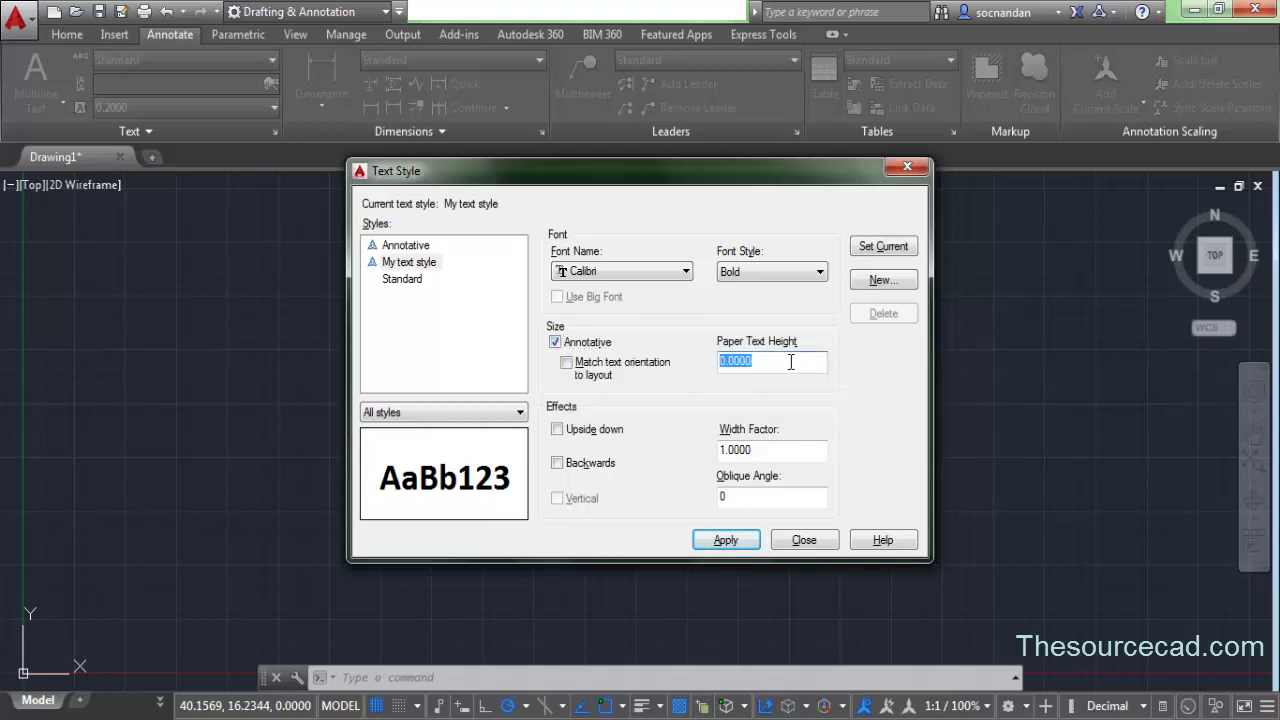
click(557, 343)
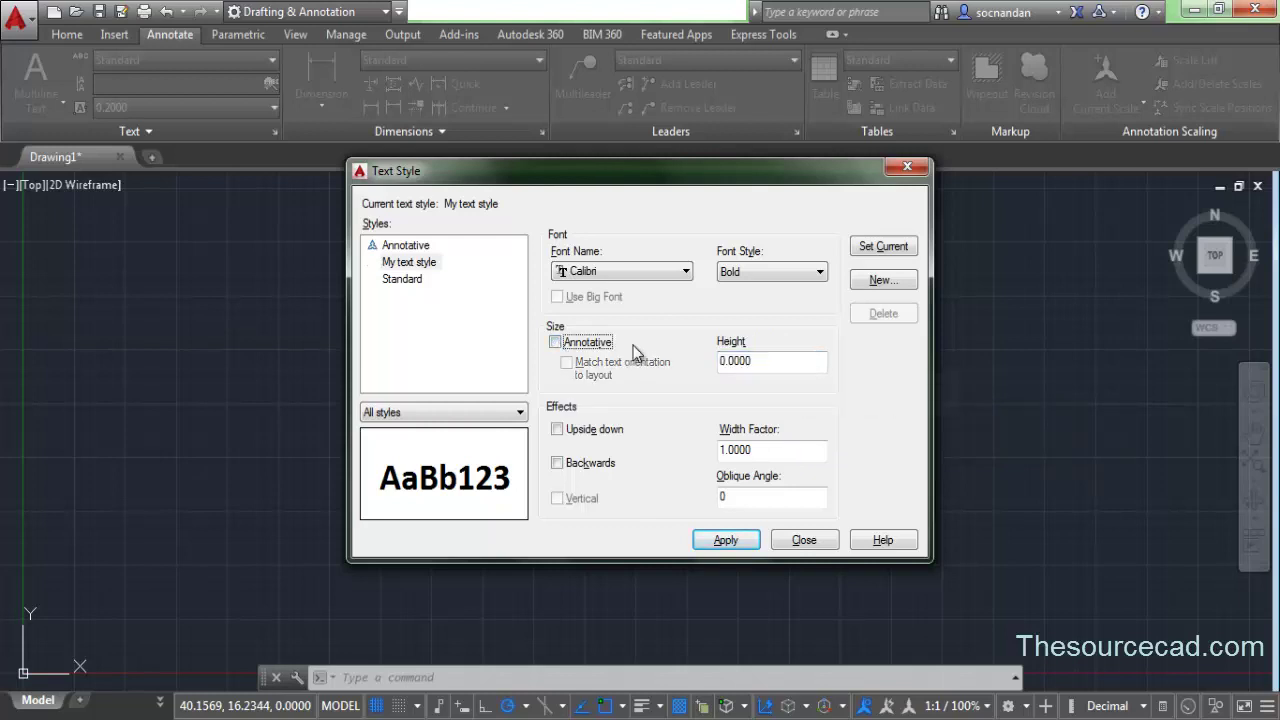
click(557, 343)
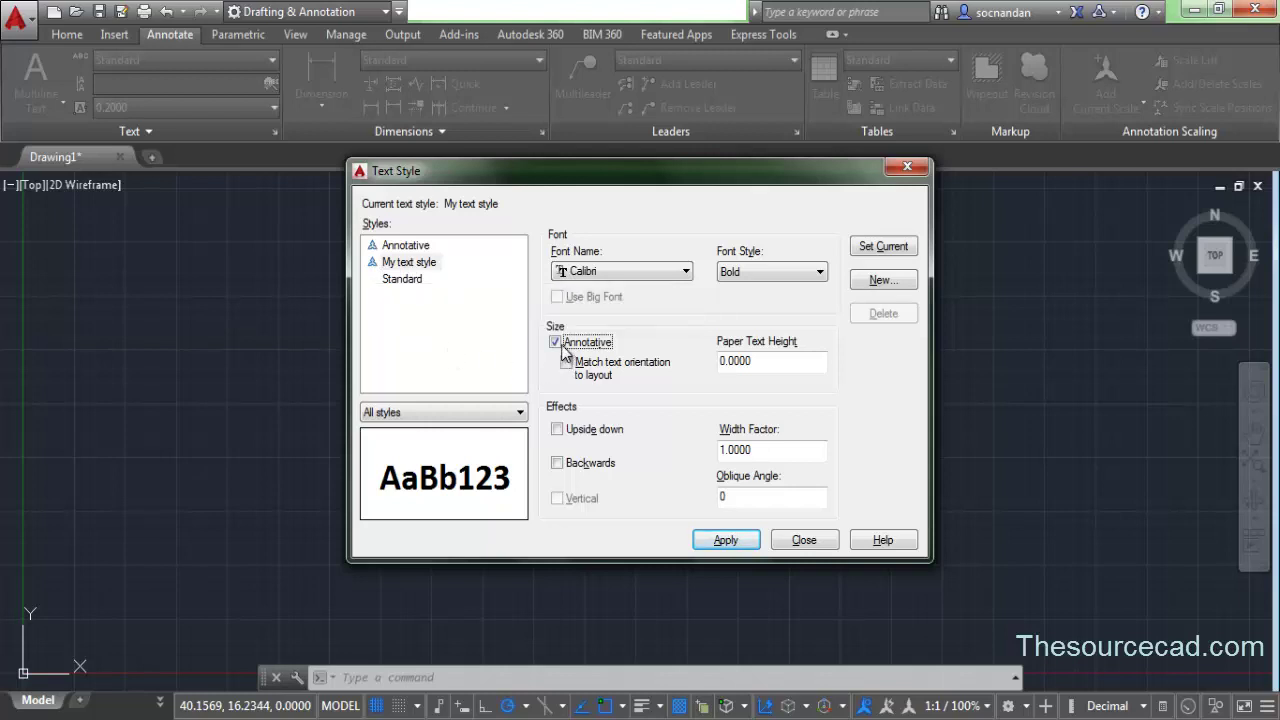
click(598, 345)
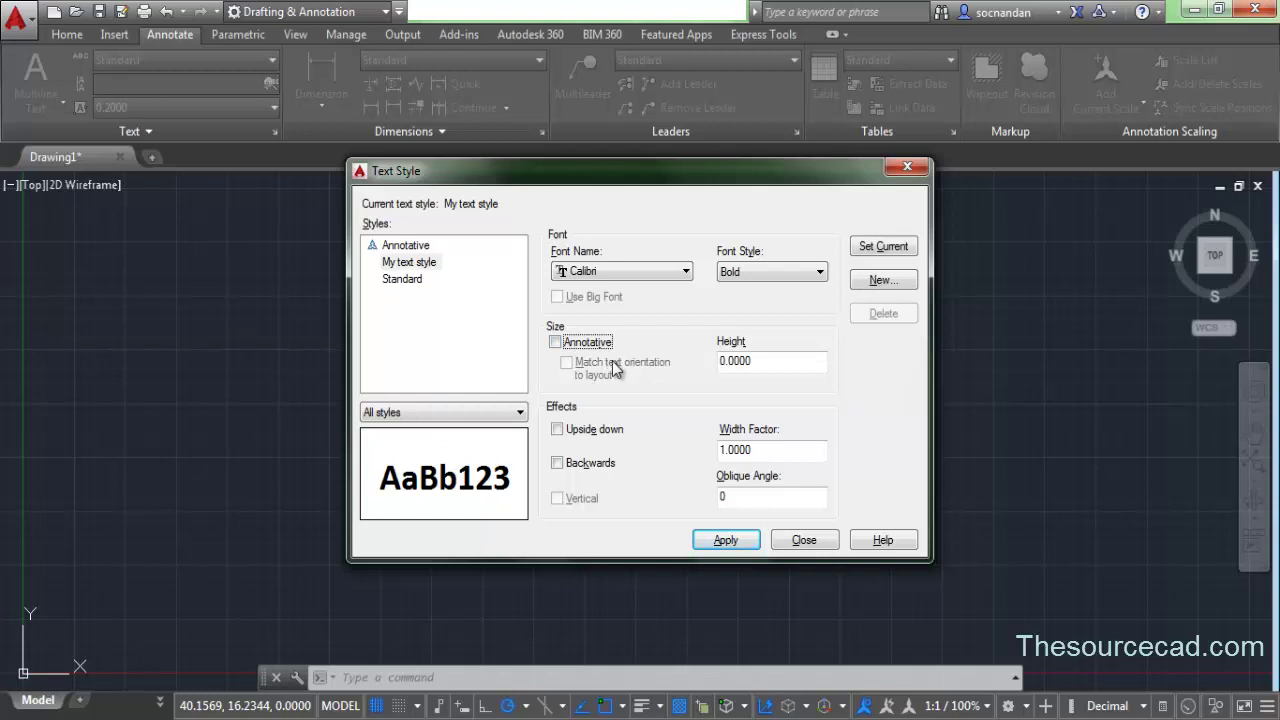
- Replace My text style's height value with 0.5
drag(771, 361, 716, 364)
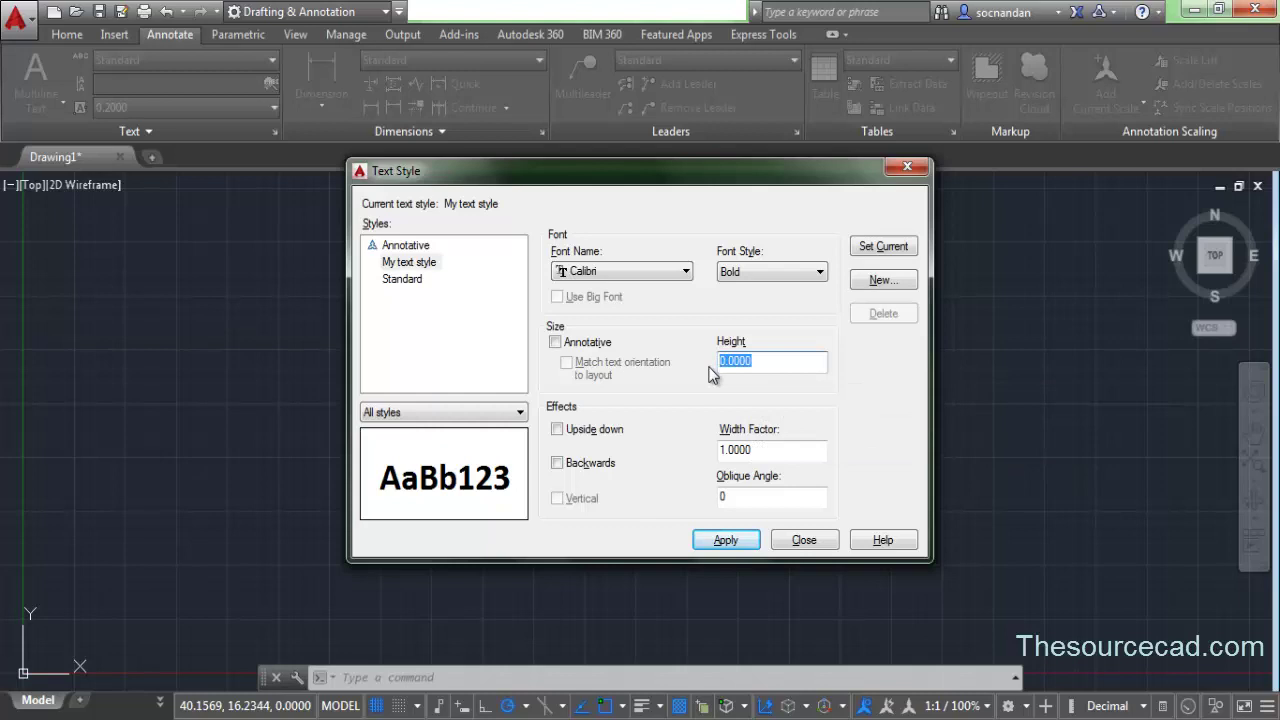
text(0.5)
click(557, 431)
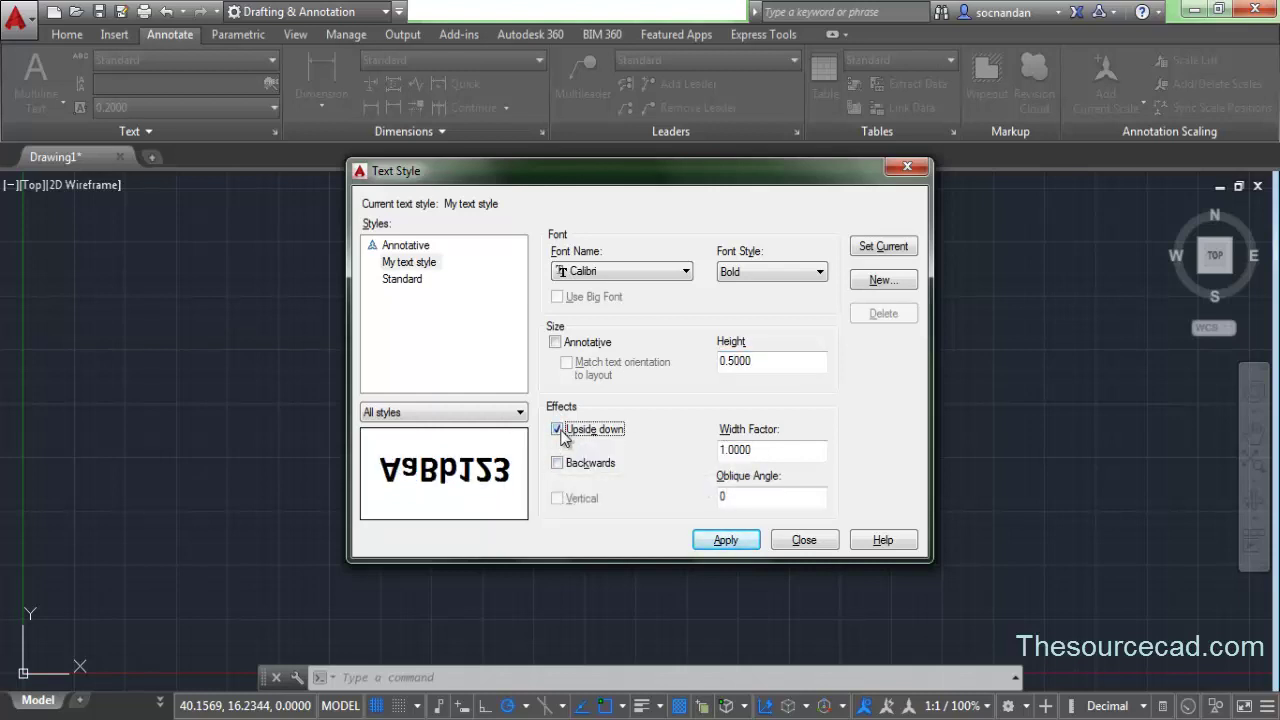
click(557, 431)
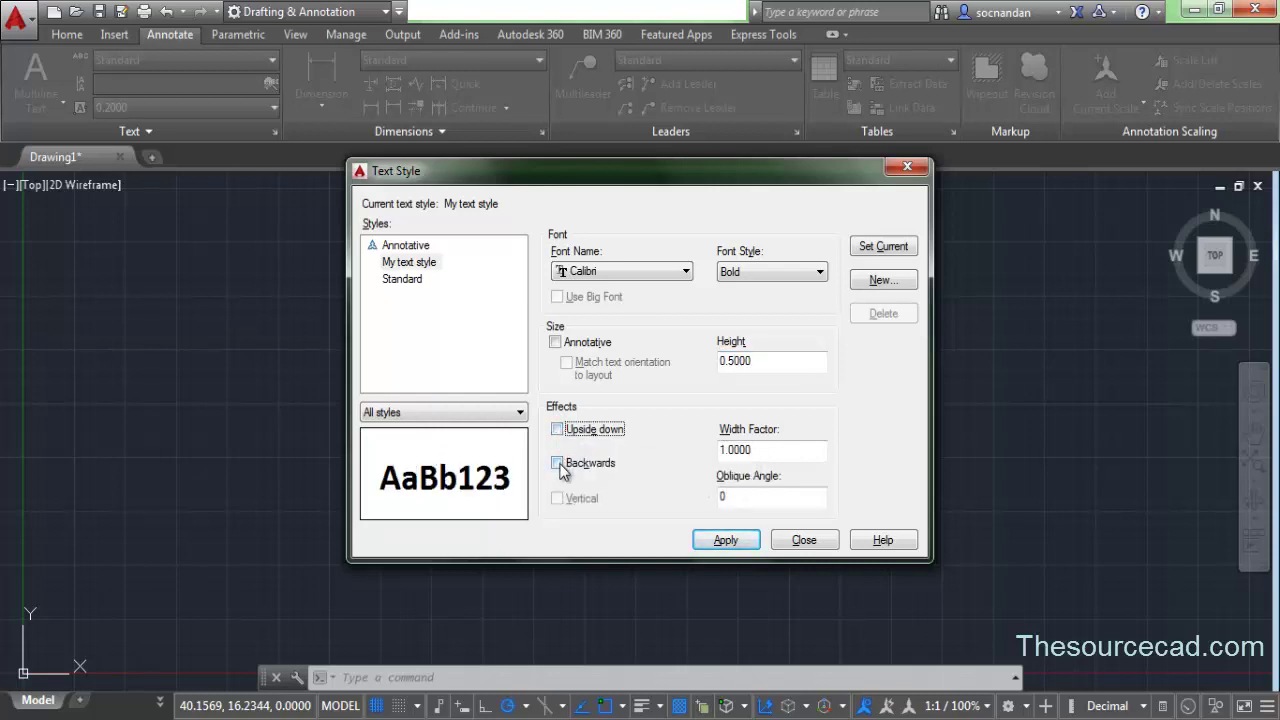
click(557, 464)
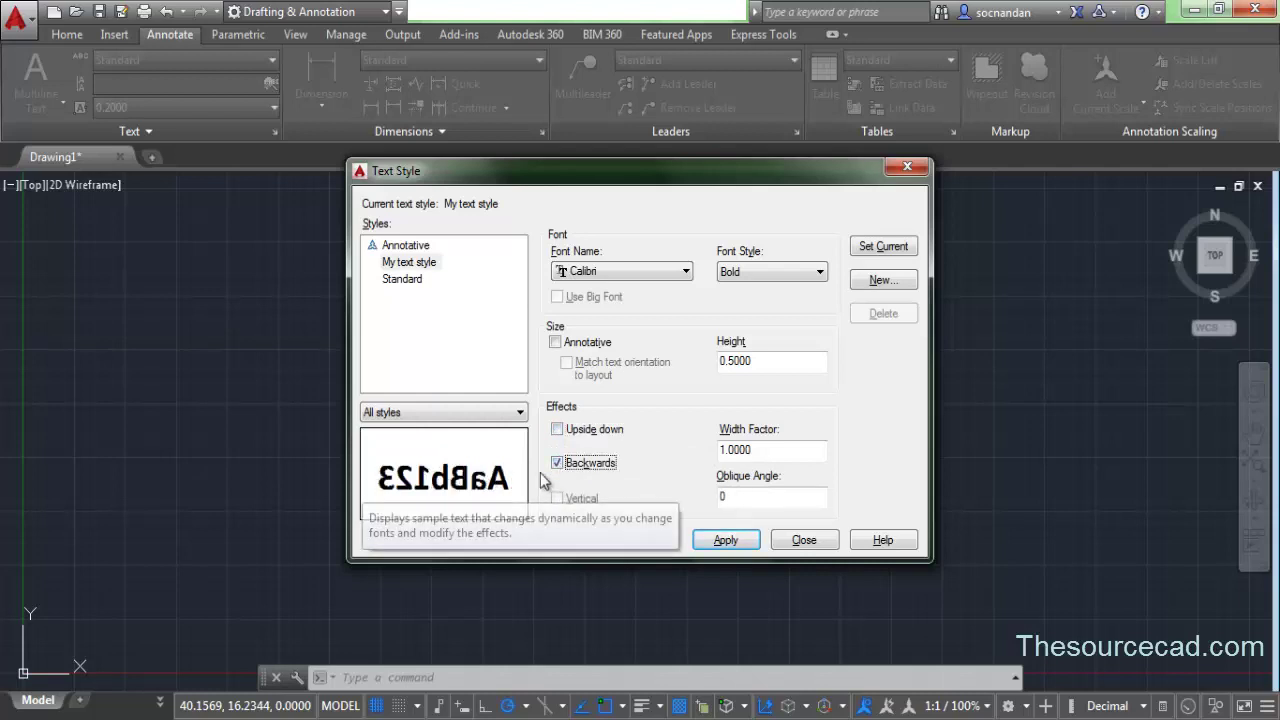
click(558, 465)
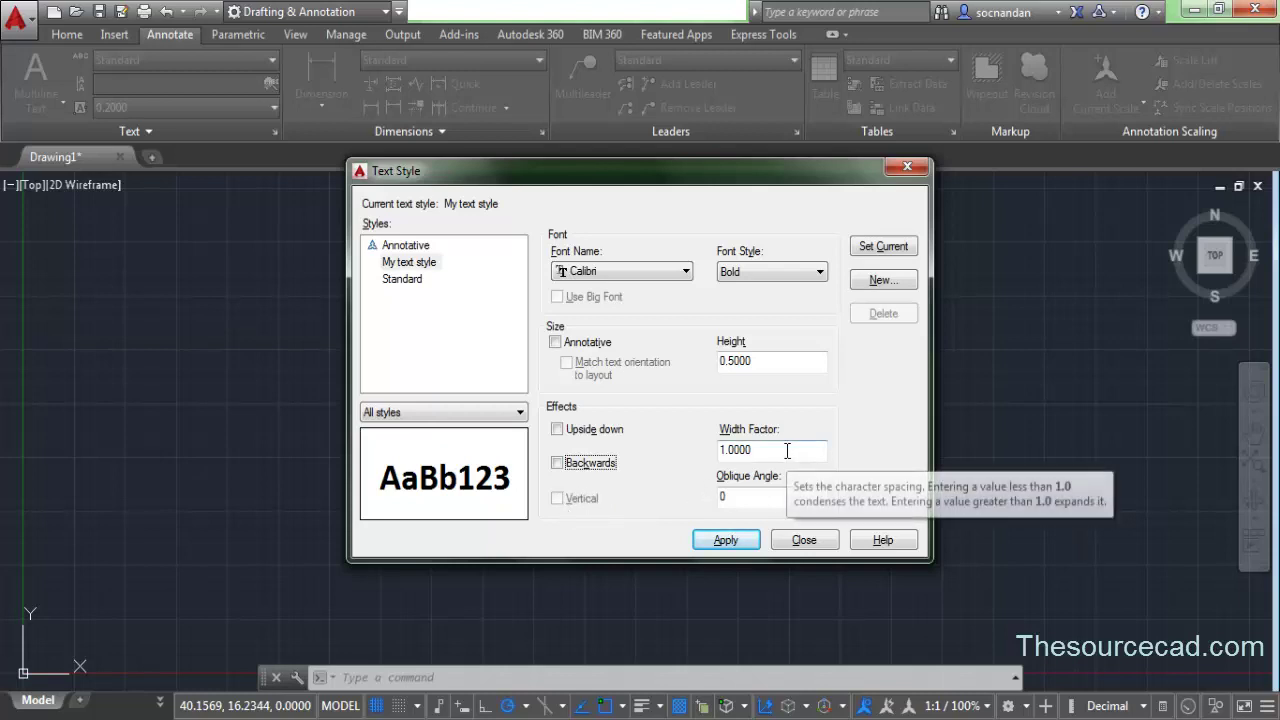
drag(776, 450, 711, 454)
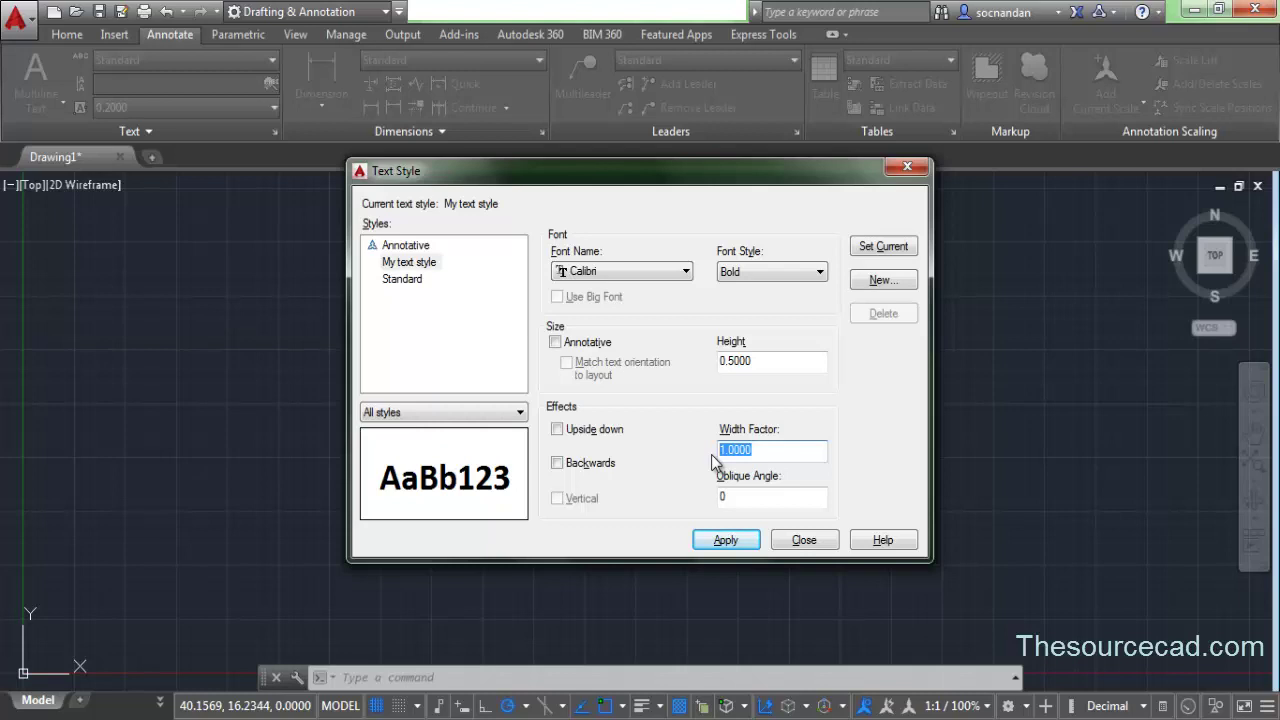
text(2)
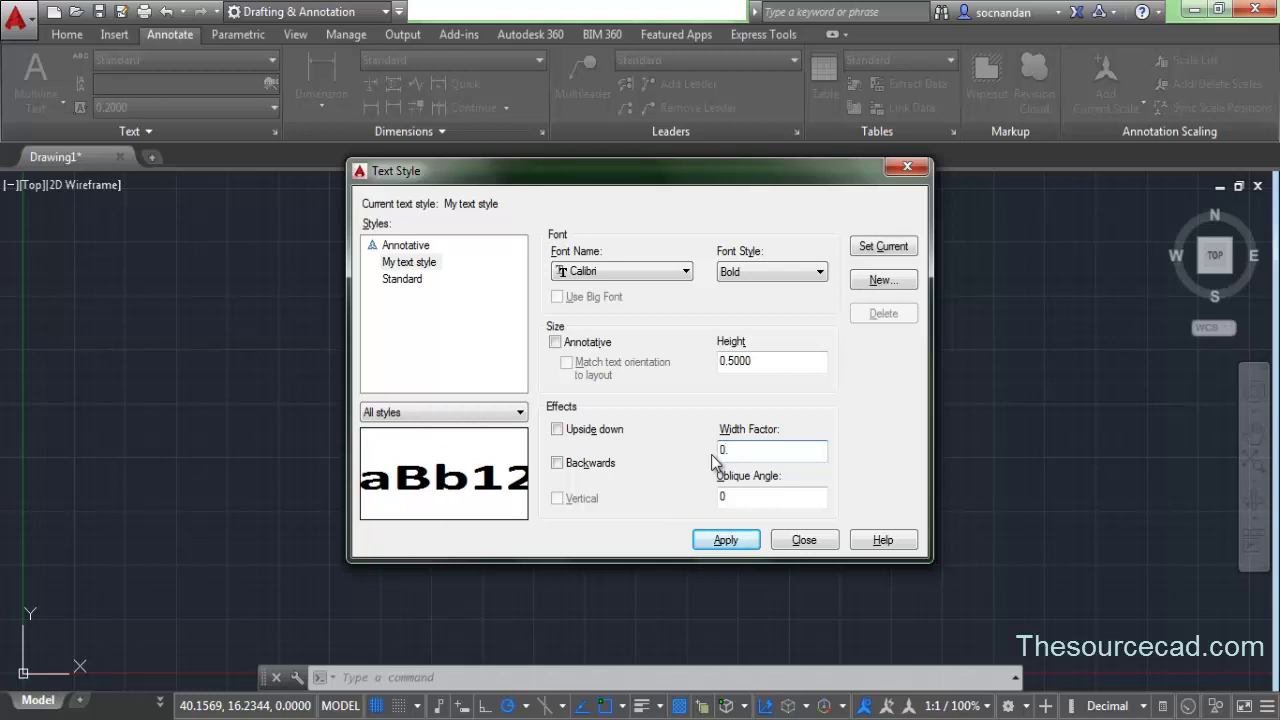
text(5)
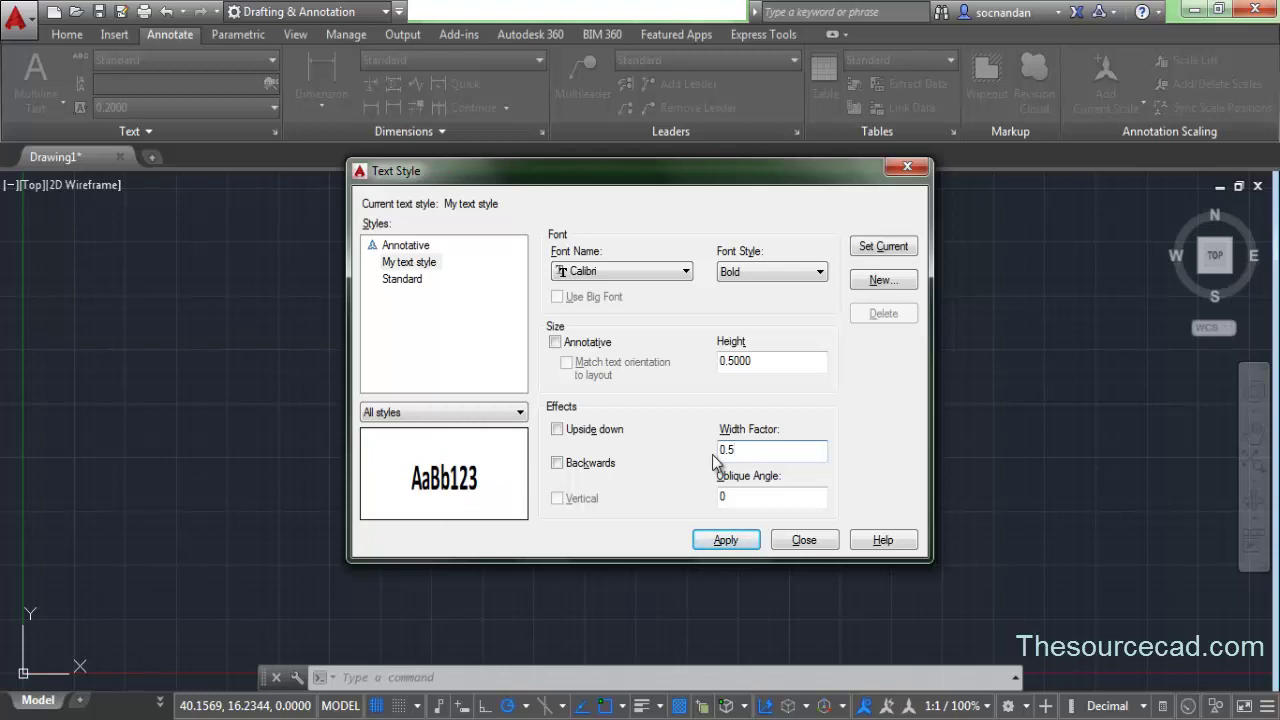
key(BackSpace)
key(BackSpace)
text(1)
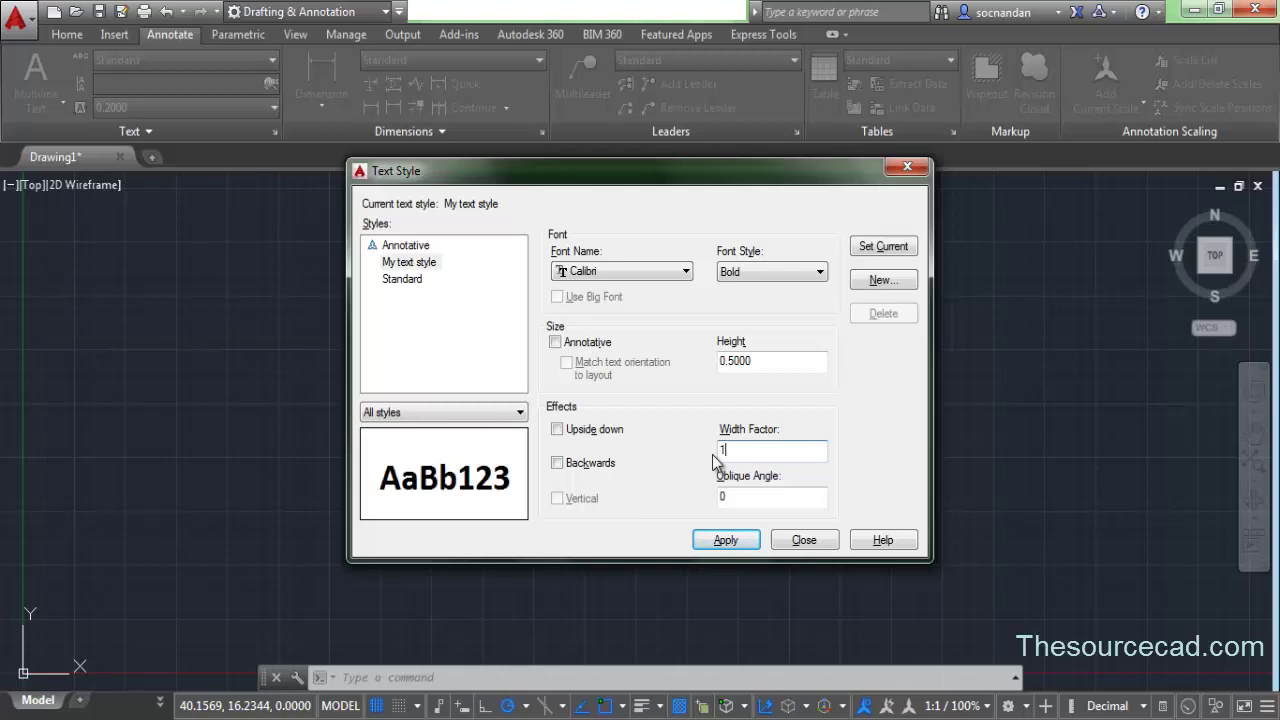
click(740, 497)
- Try oblique angles of 10 and 30, then reset the oblique angle to 0
drag(740, 497, 716, 510)
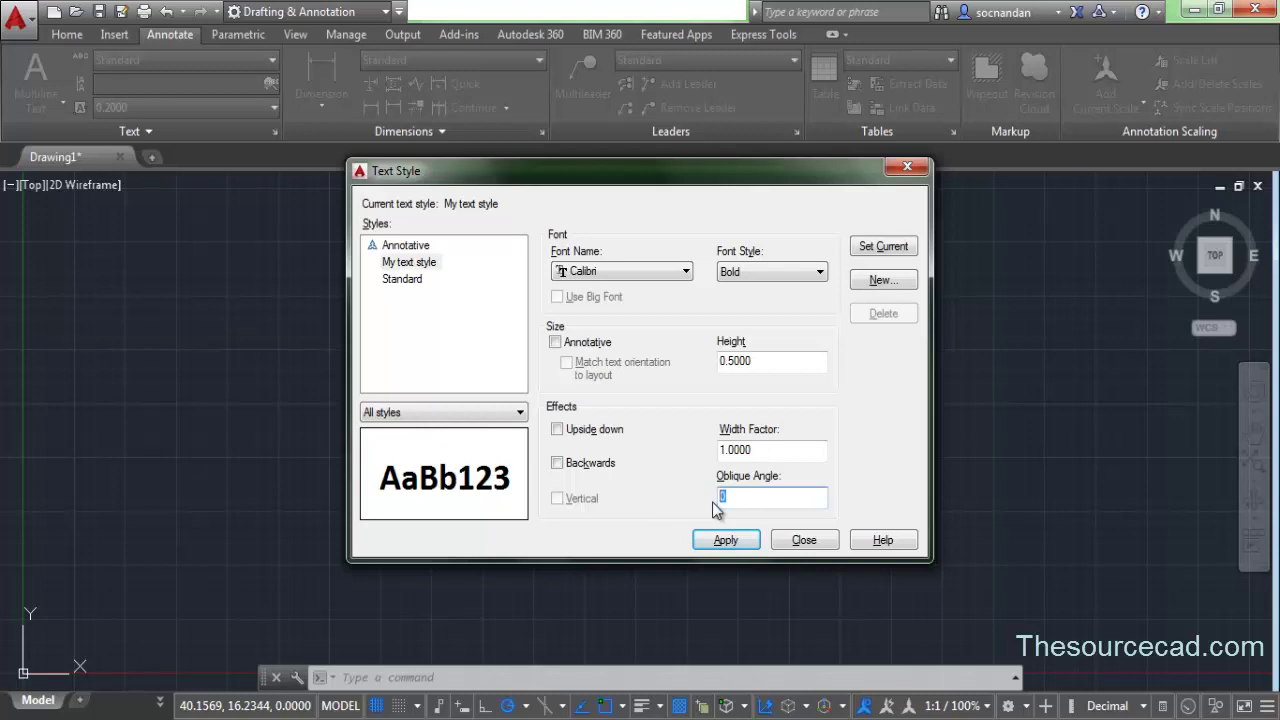
text(10)
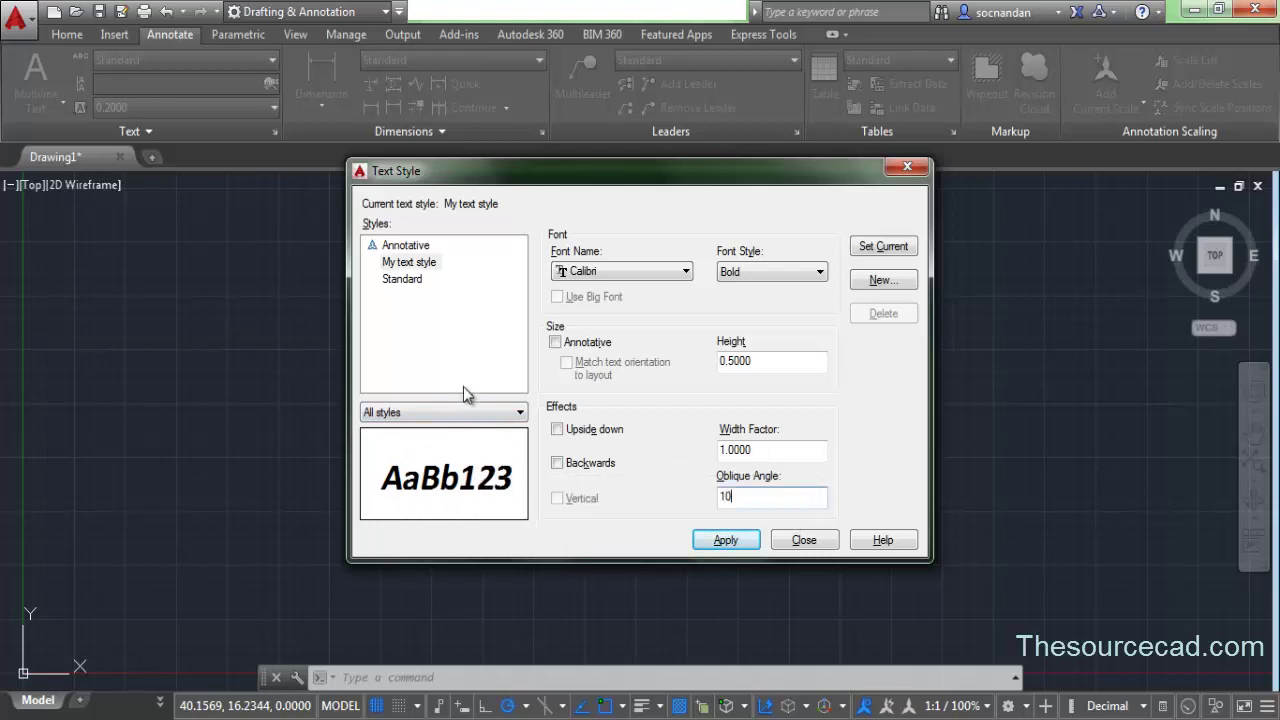
double_click(738, 496)
text(30)
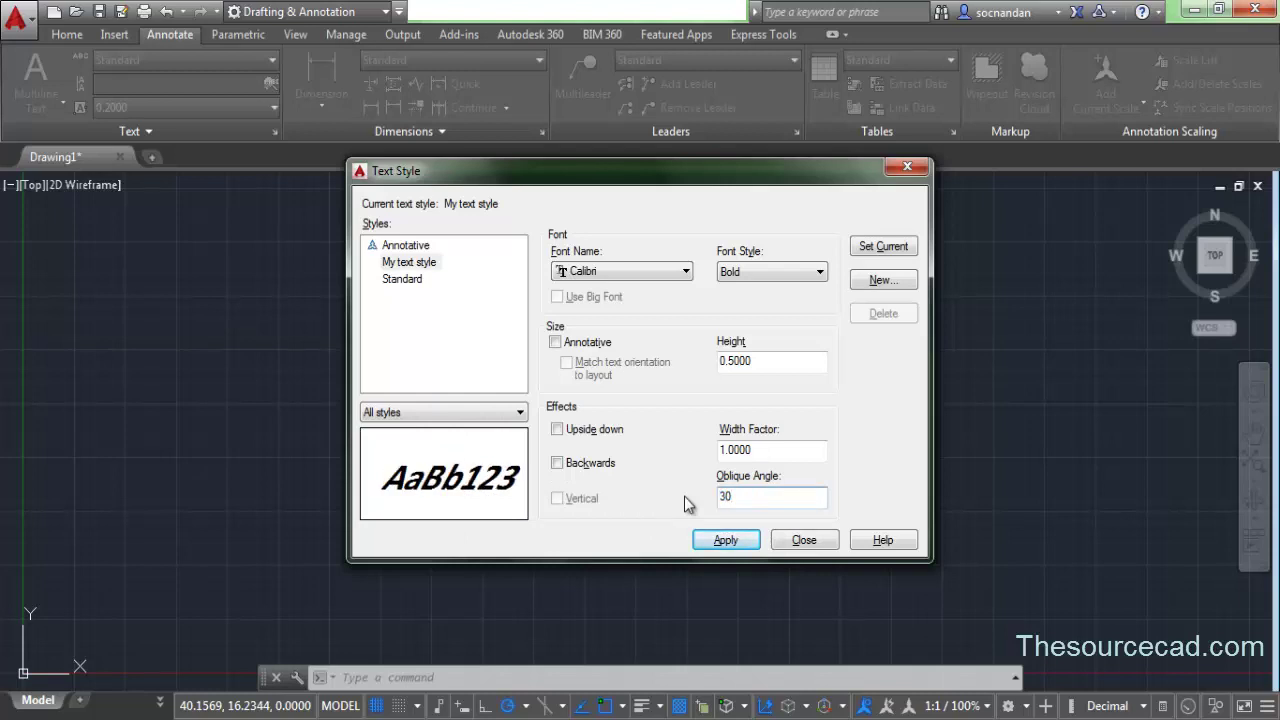
key(Return)
text(0)
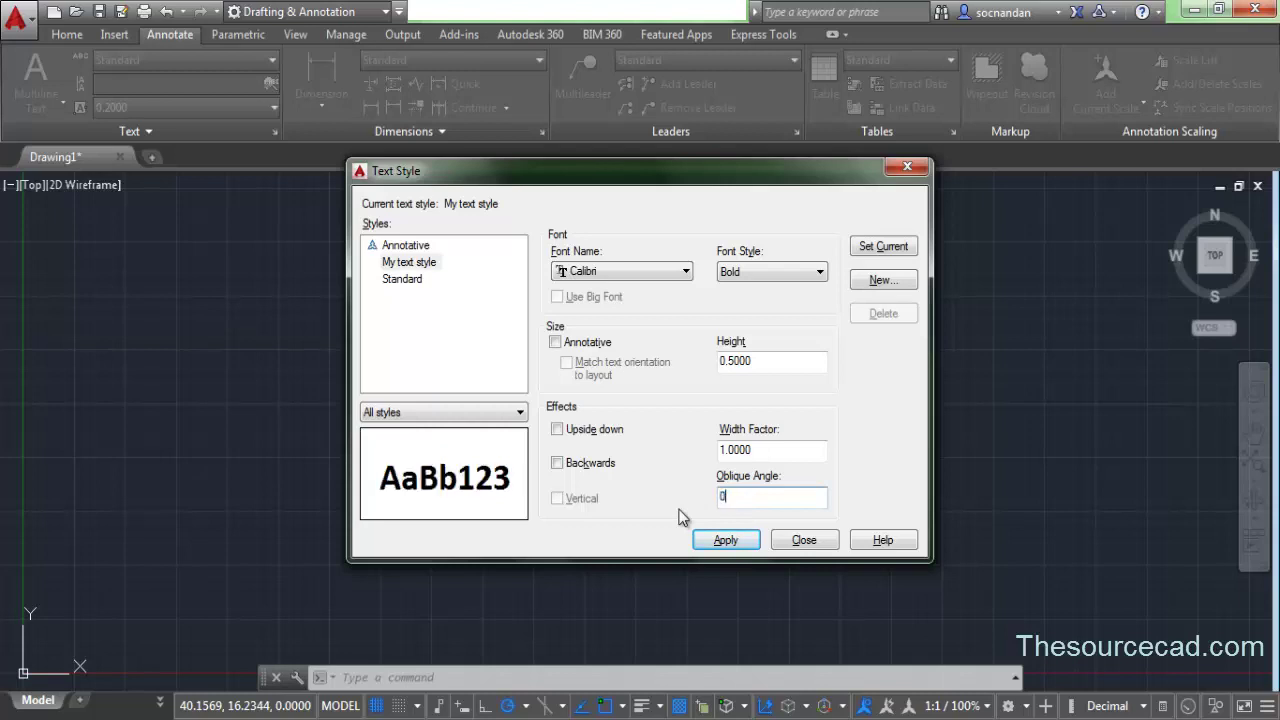
click(765, 452)
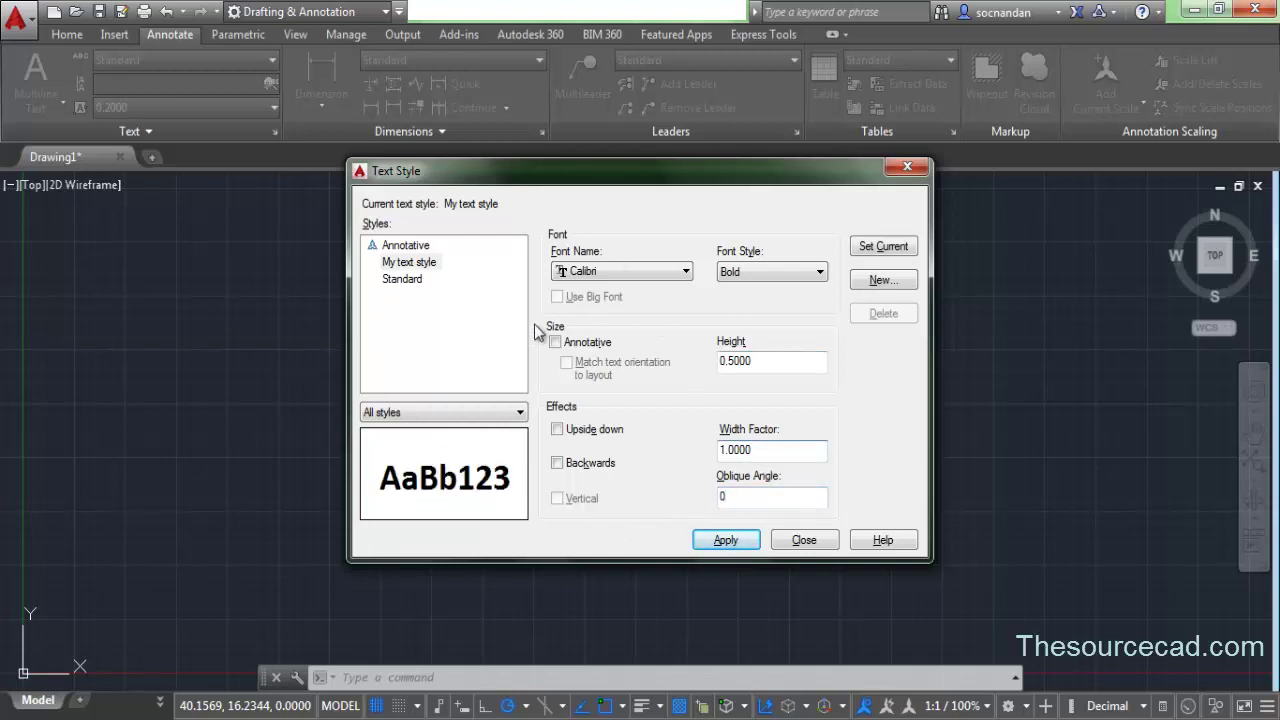
- Make My text style current, save its changes, and close the dialog
click(422, 266)
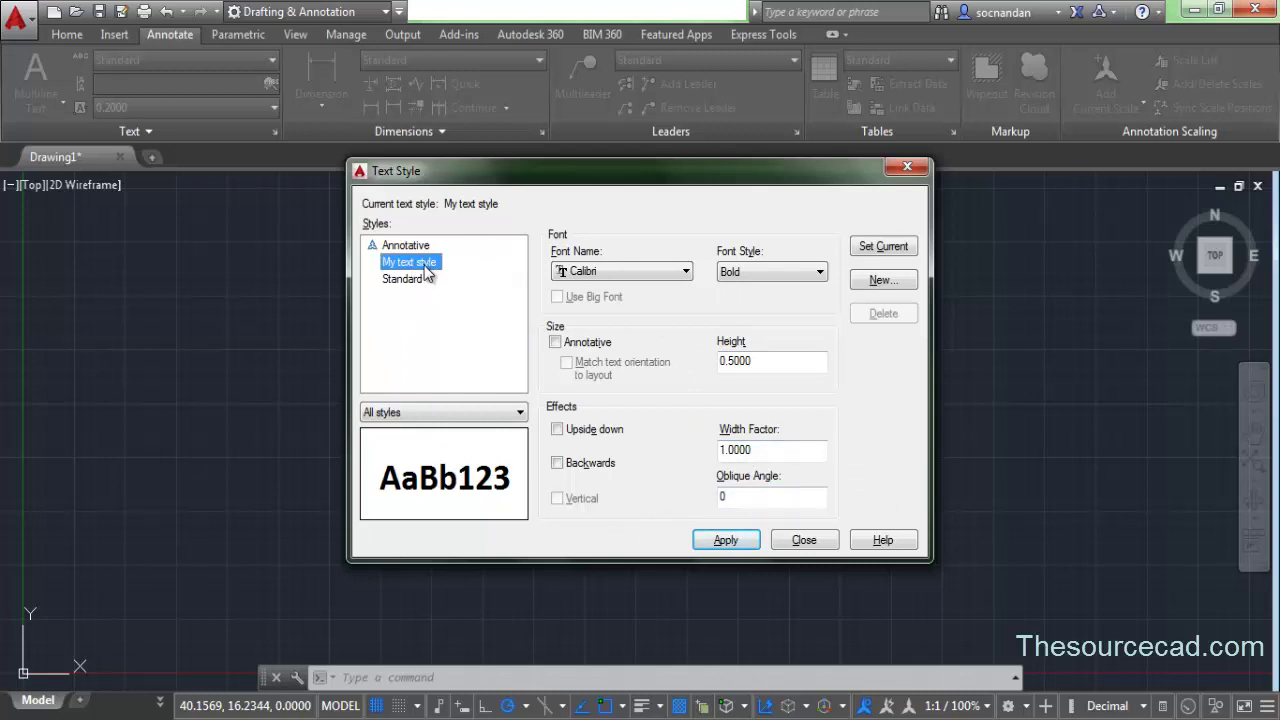
click(901, 248)
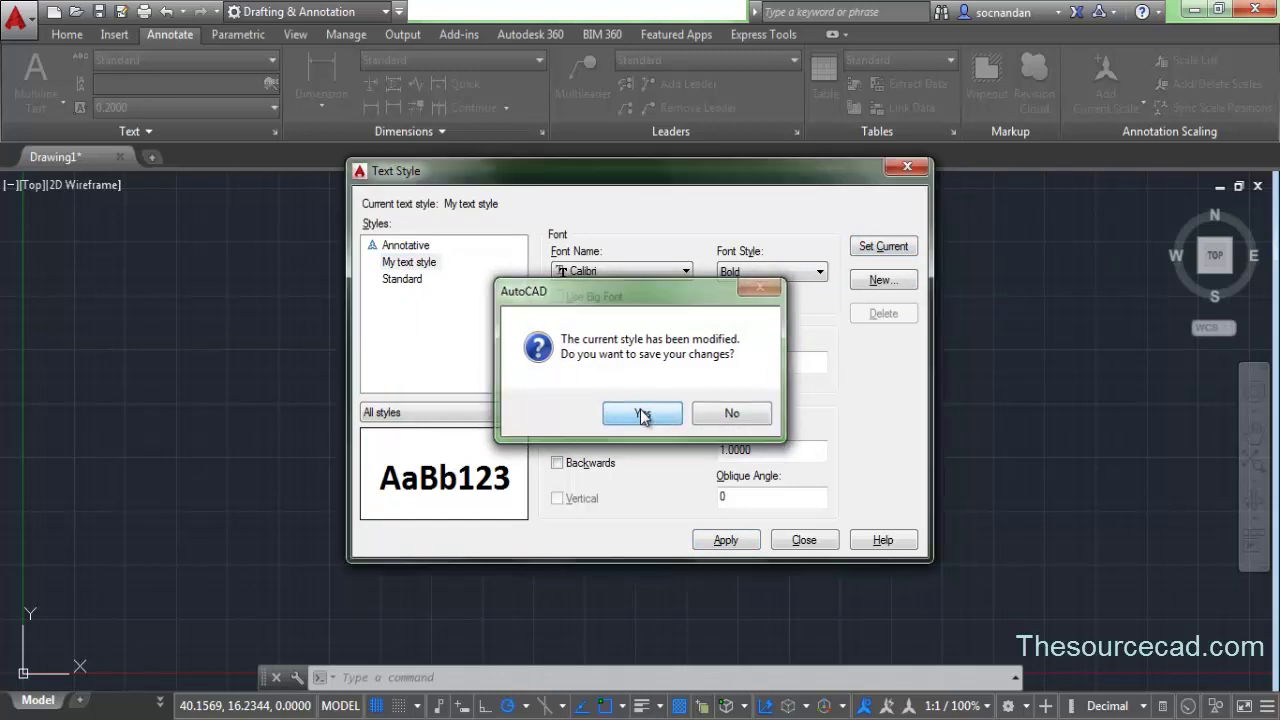
click(643, 416)
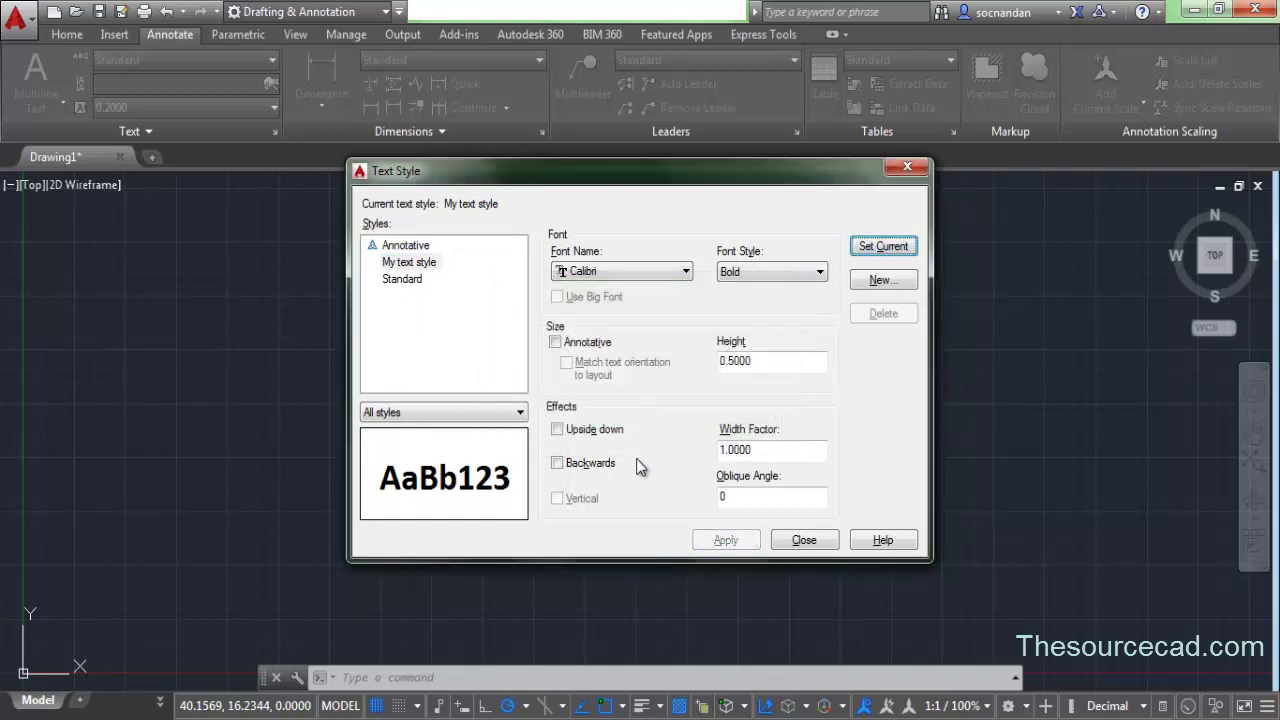
click(801, 541)
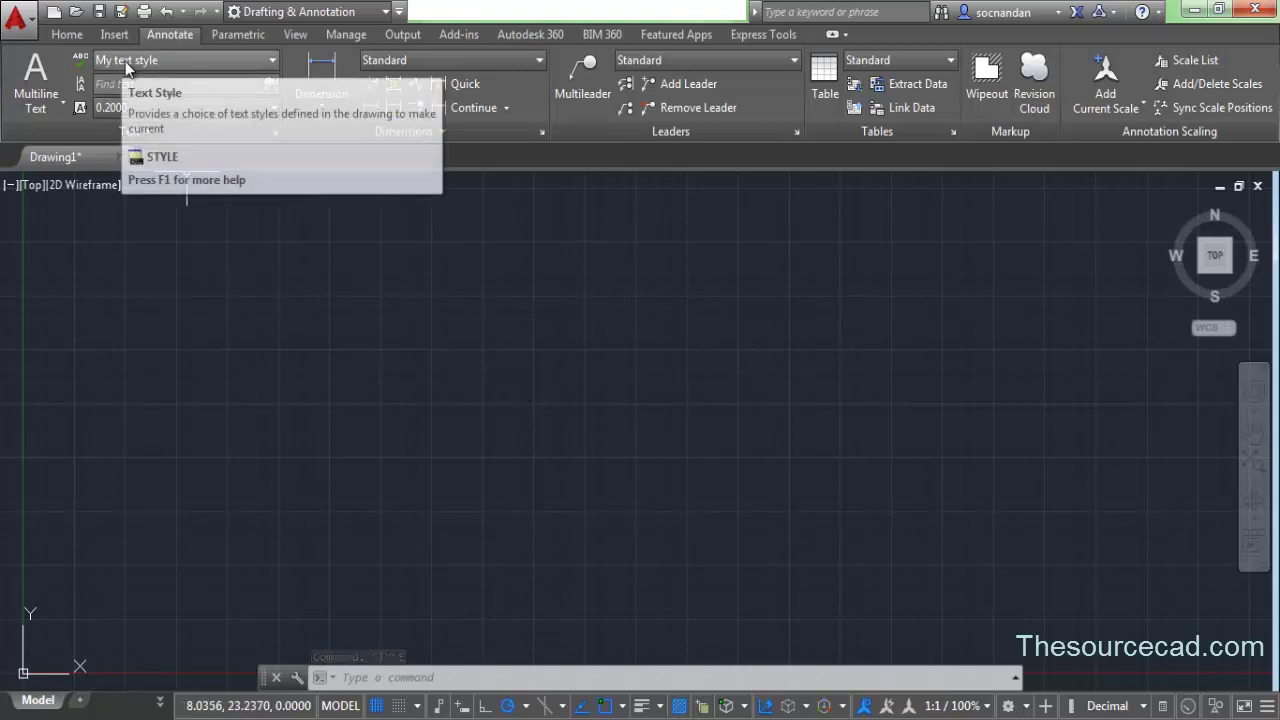
- Write 'AutoCAD' as multiline text in My text style's bold Calibri
click(217, 59)
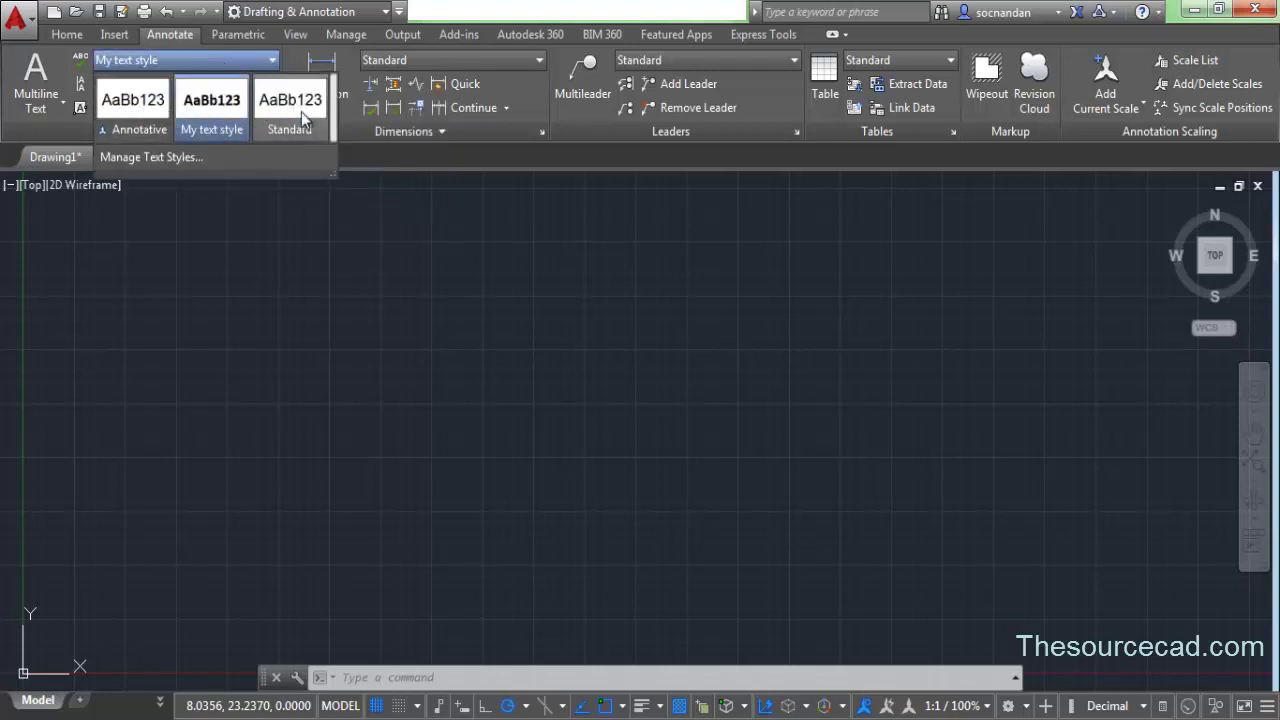
click(211, 95)
click(38, 102)
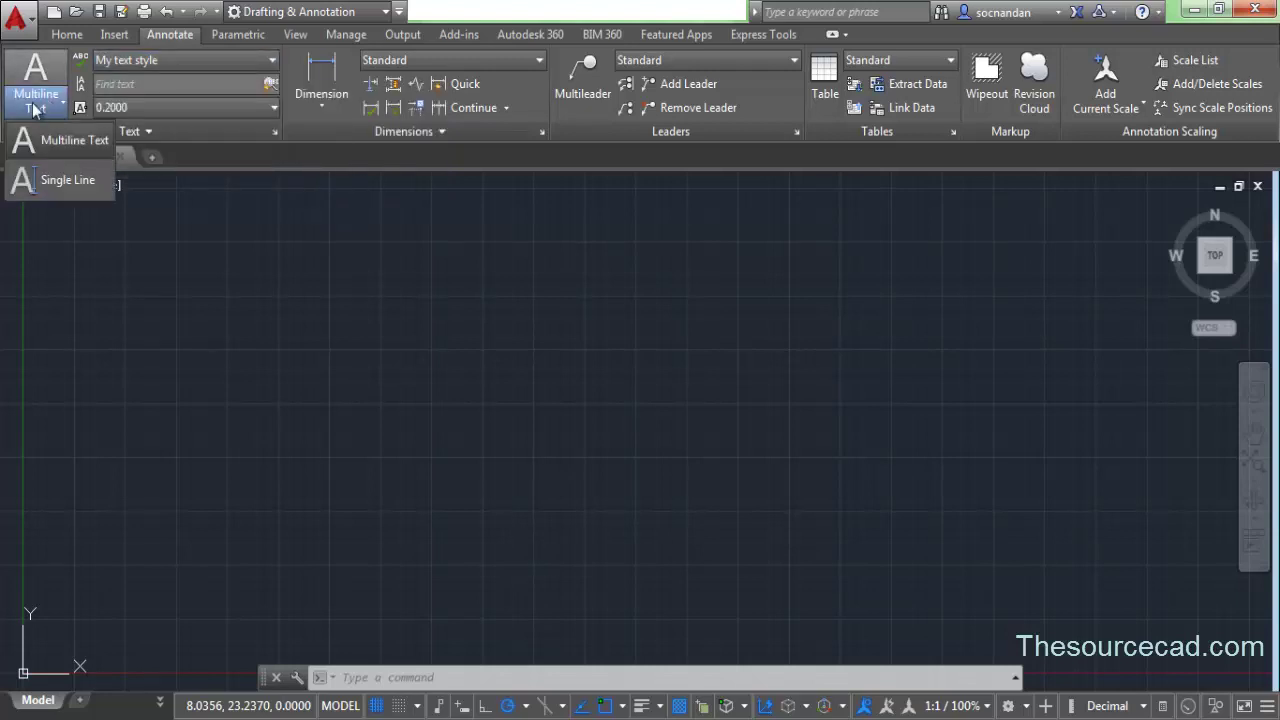
click(362, 345)
click(609, 439)
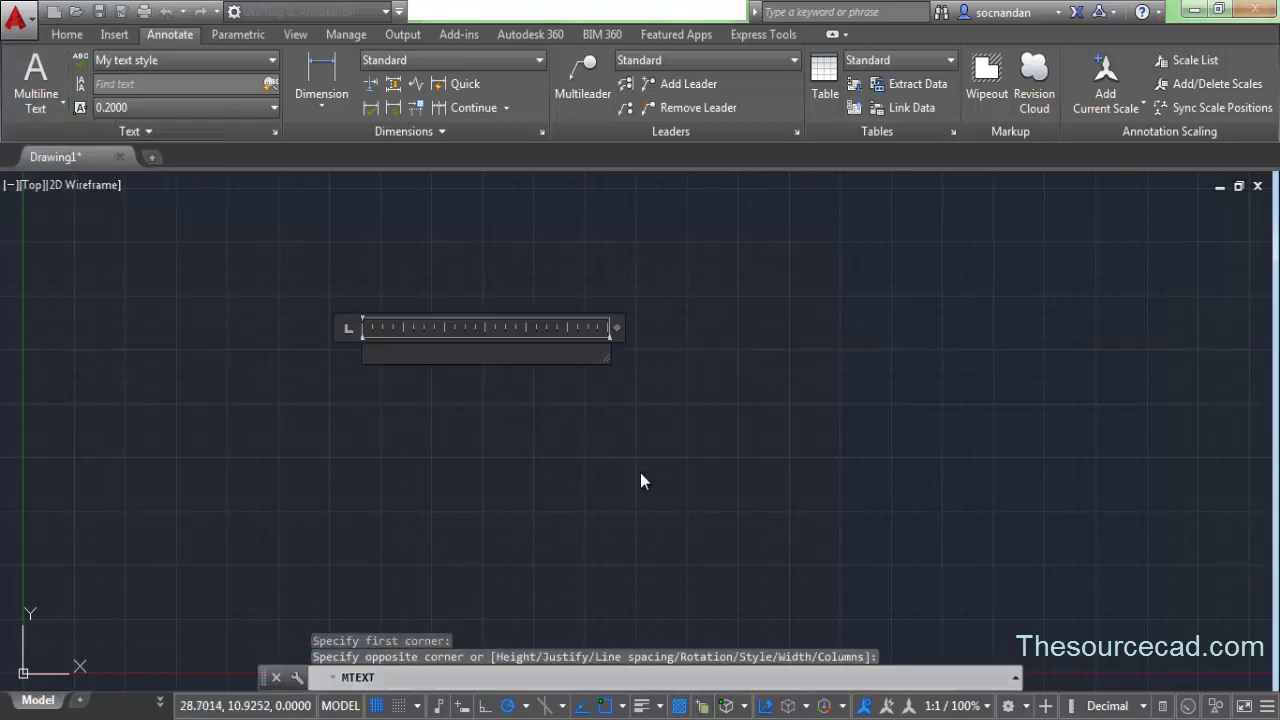
text(Auto)
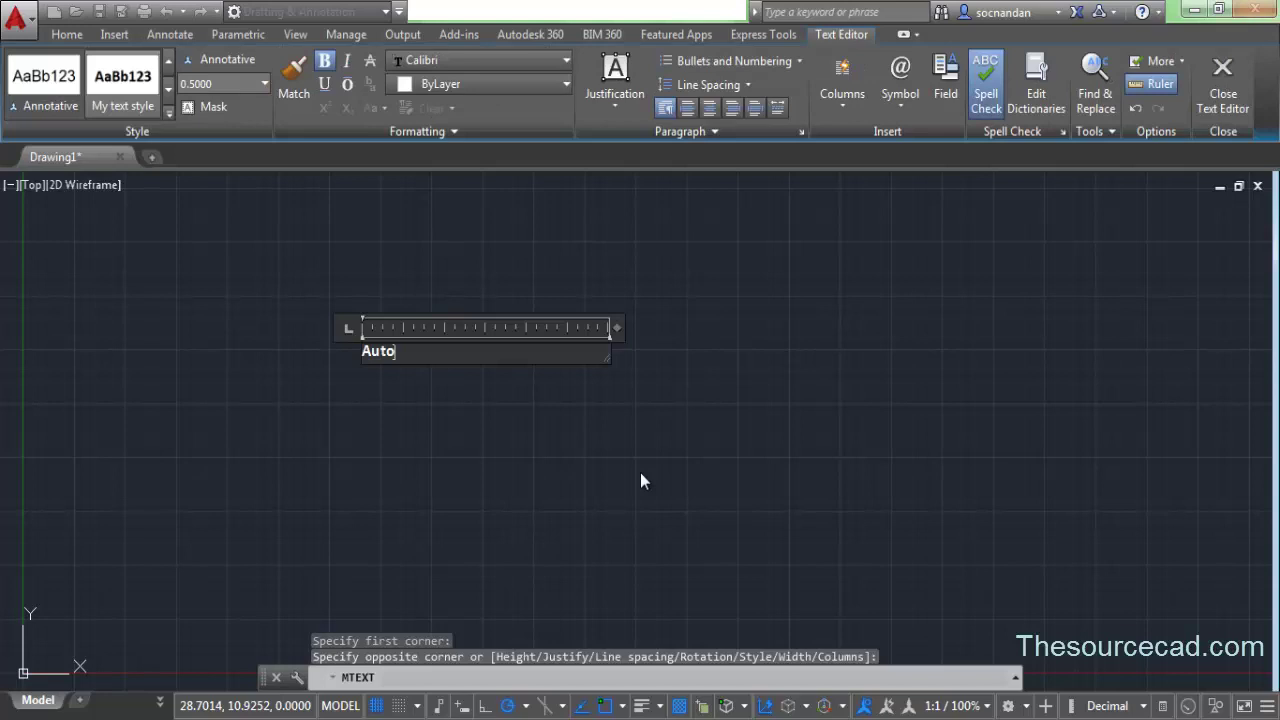
text(CAD)
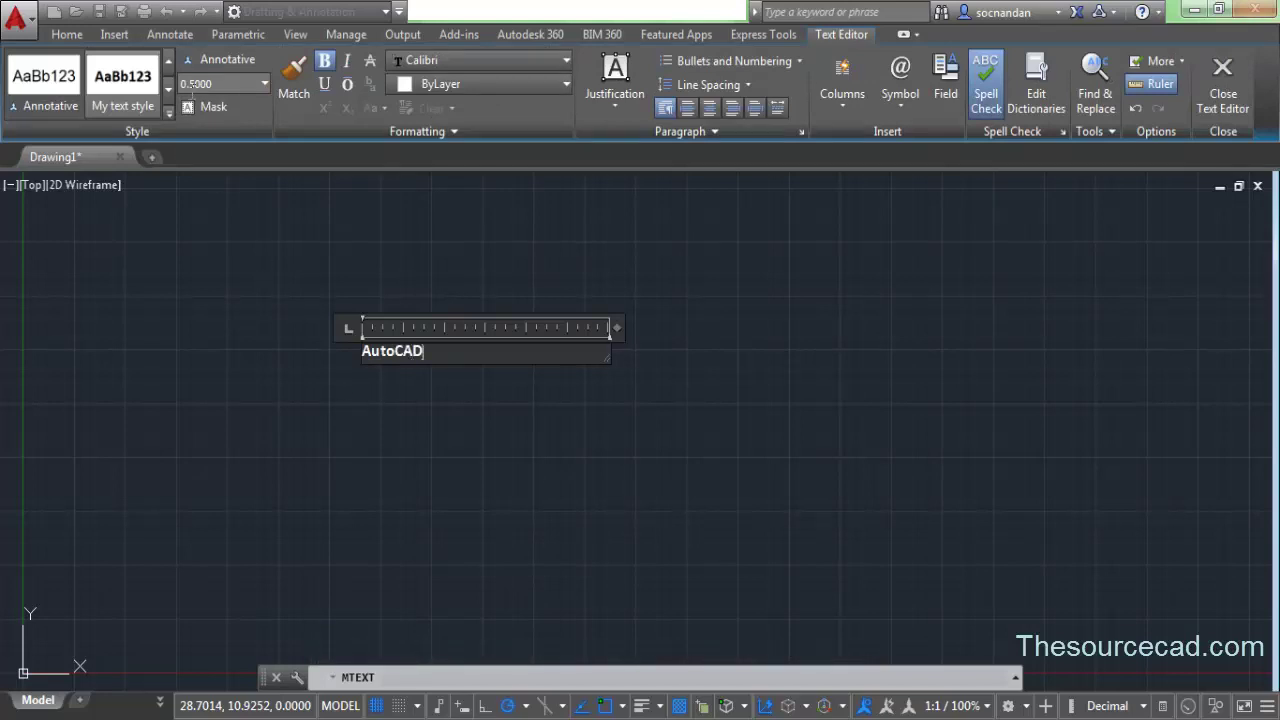
click(333, 367)
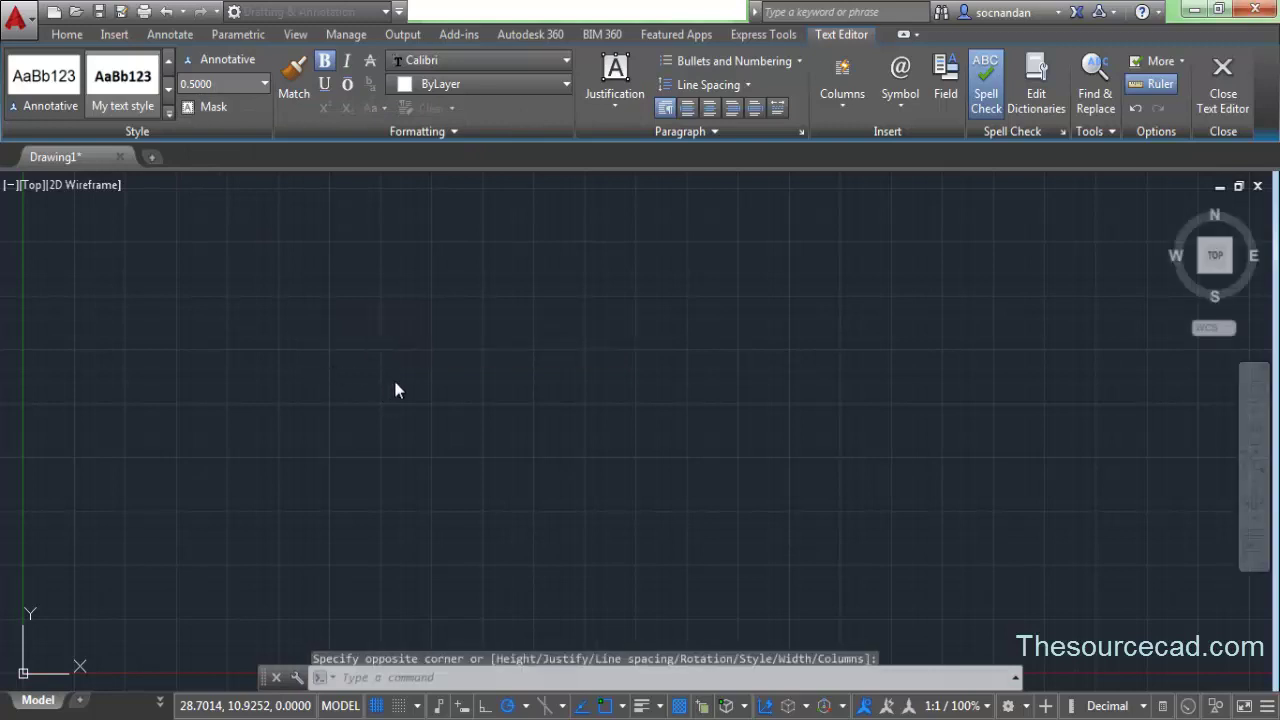
scroll(375, 357, up, 8)
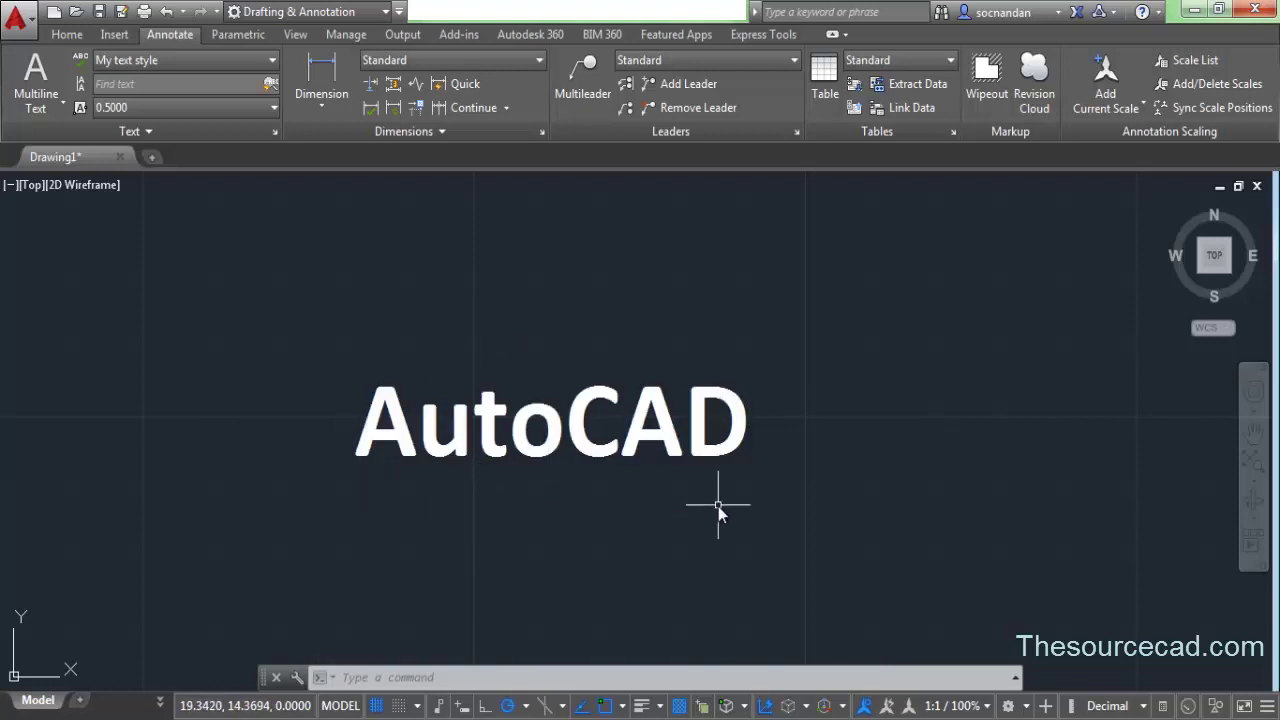
- Switch to Standard and add a second 'AutoCAD' multiline text in Arial below the bold one
middle_drag(634, 371, 648, 215)
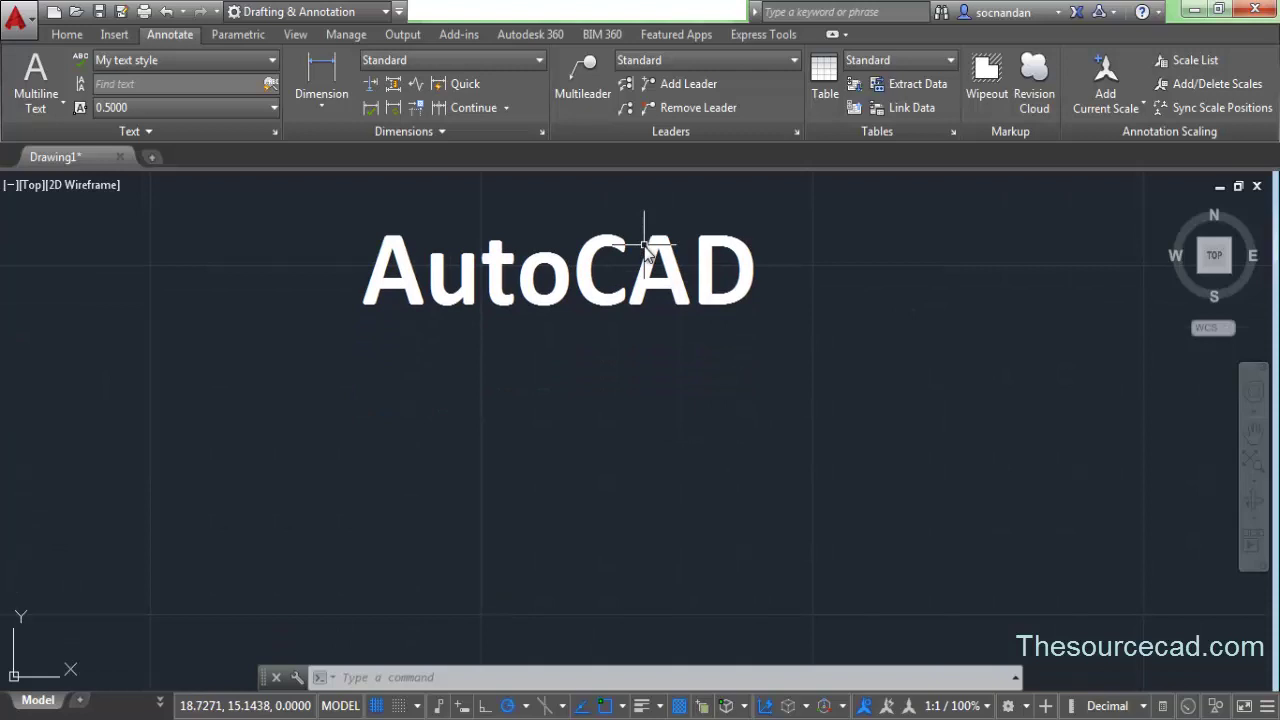
click(191, 62)
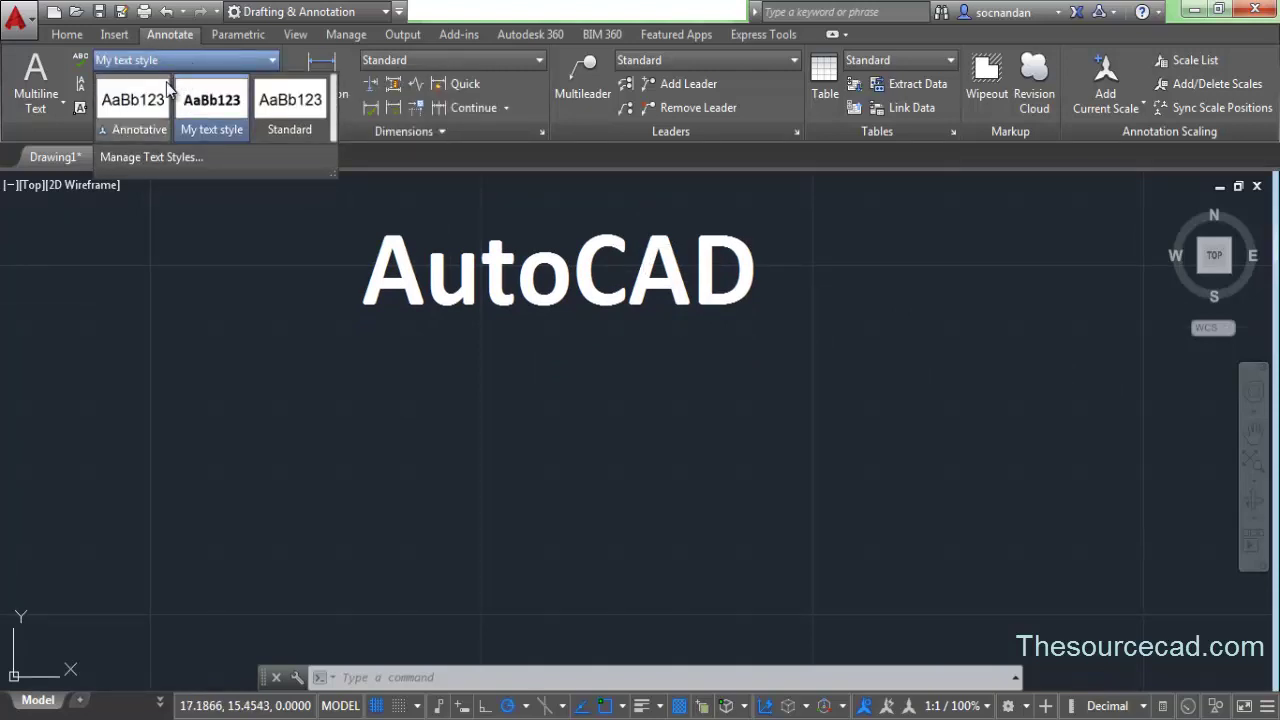
click(288, 110)
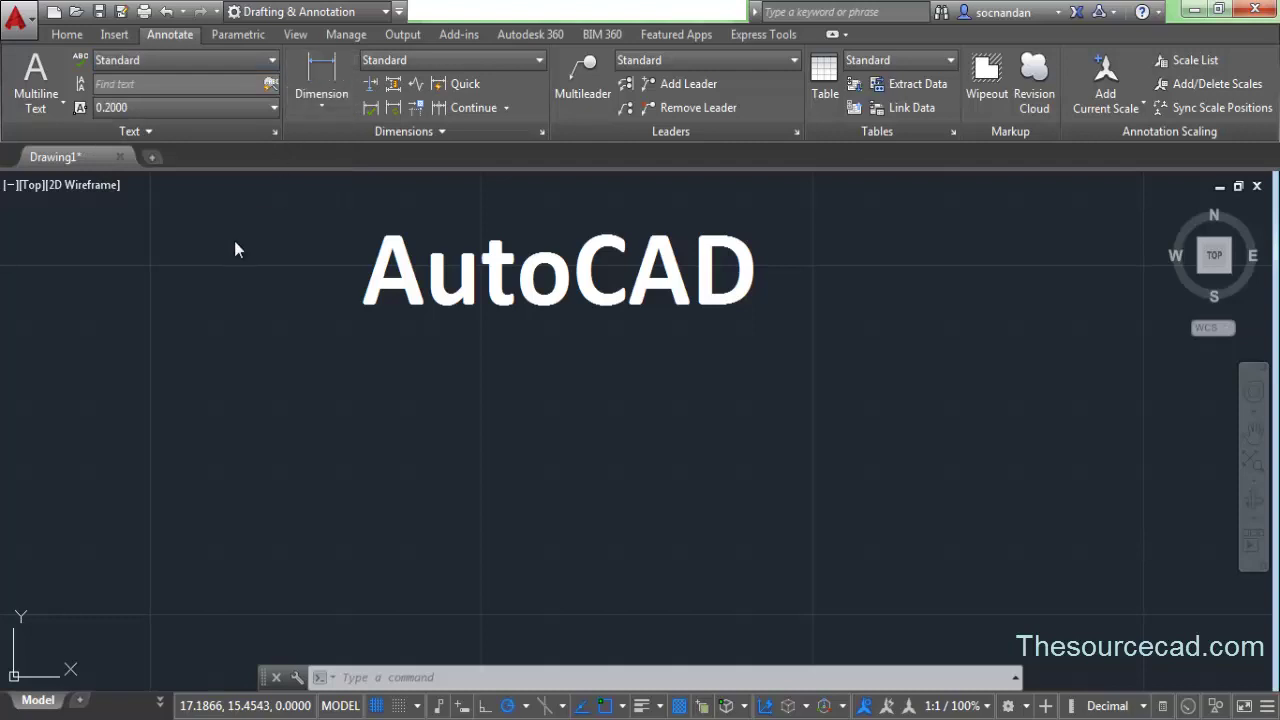
click(51, 76)
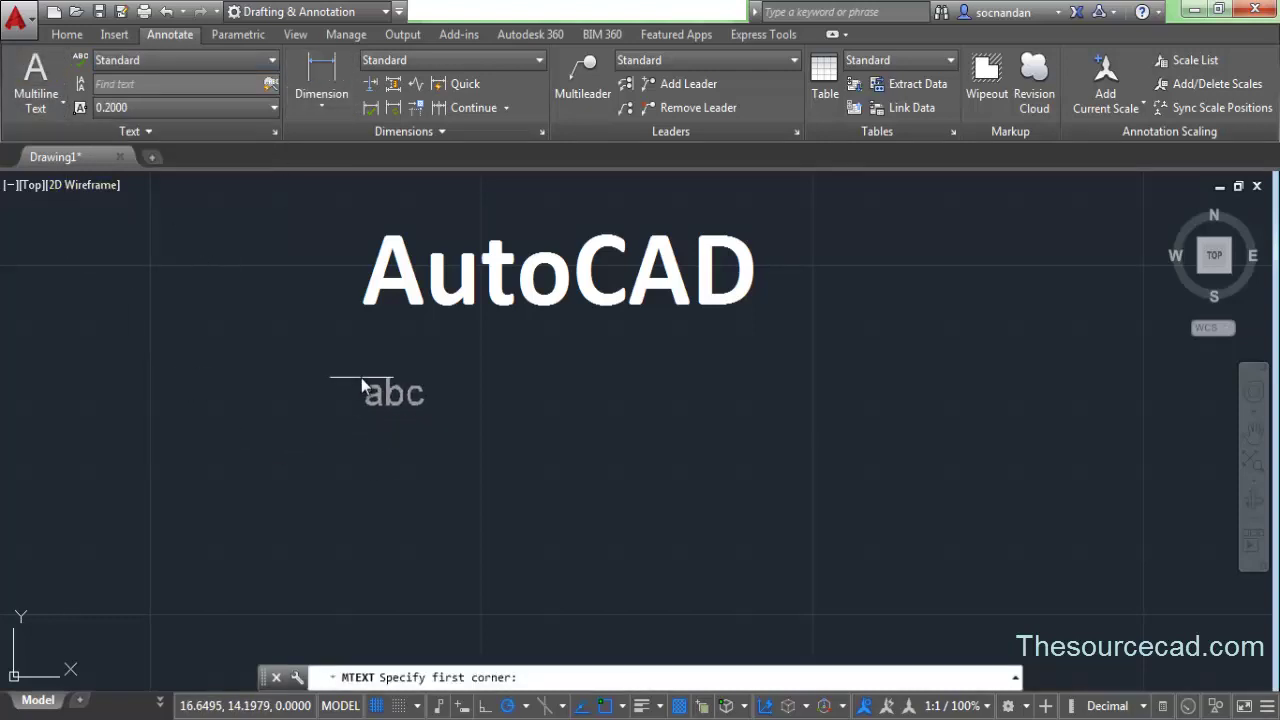
click(361, 378)
click(708, 490)
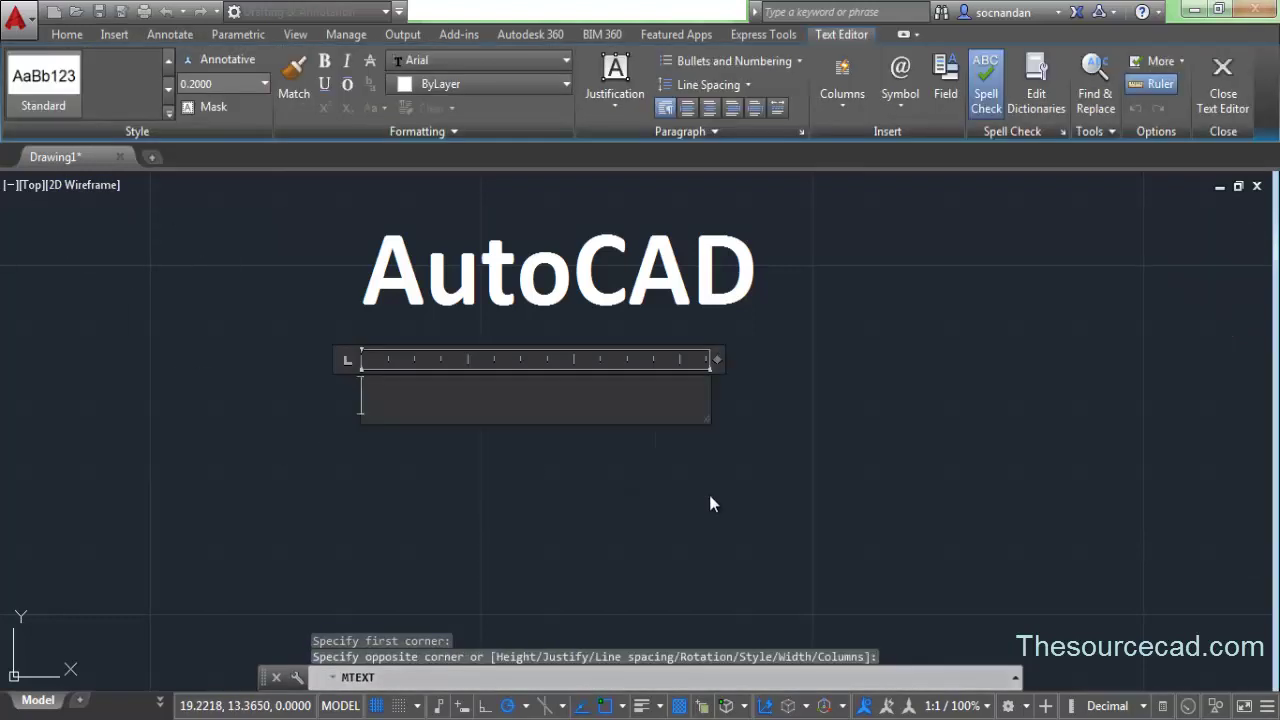
text(AutoCAD)
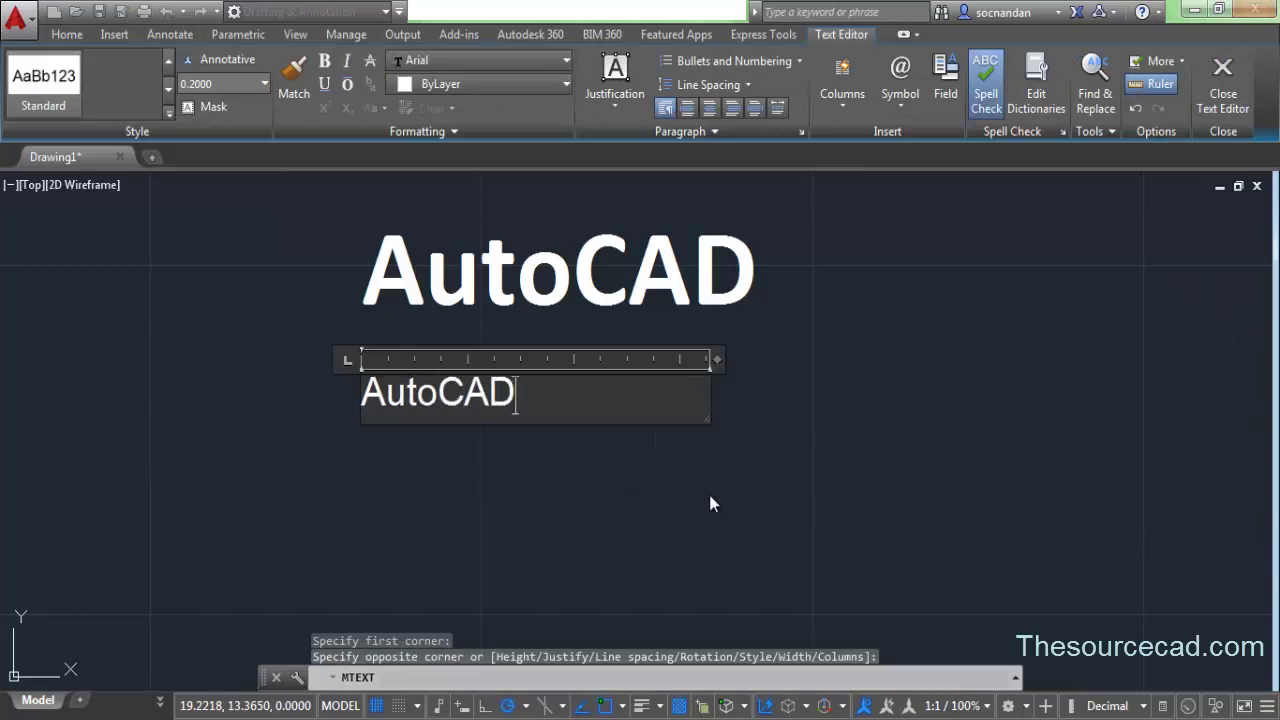
click(600, 498)
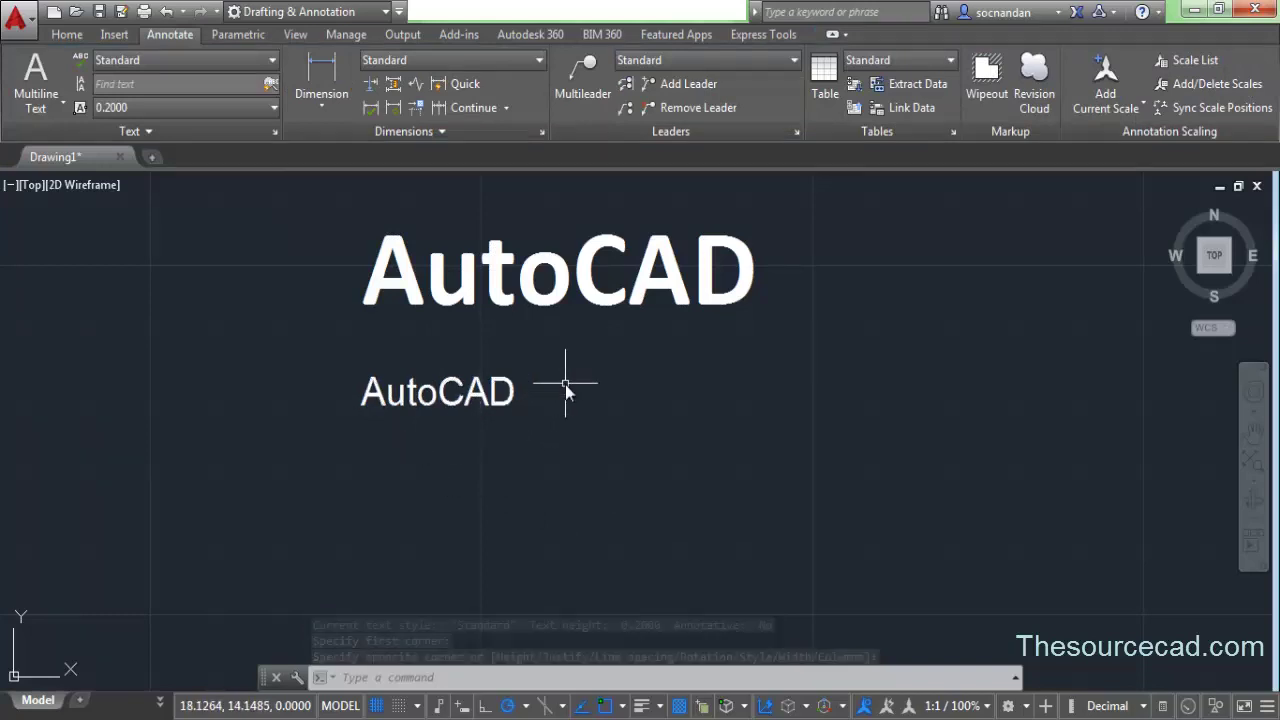
middle_drag(565, 384, 579, 447)
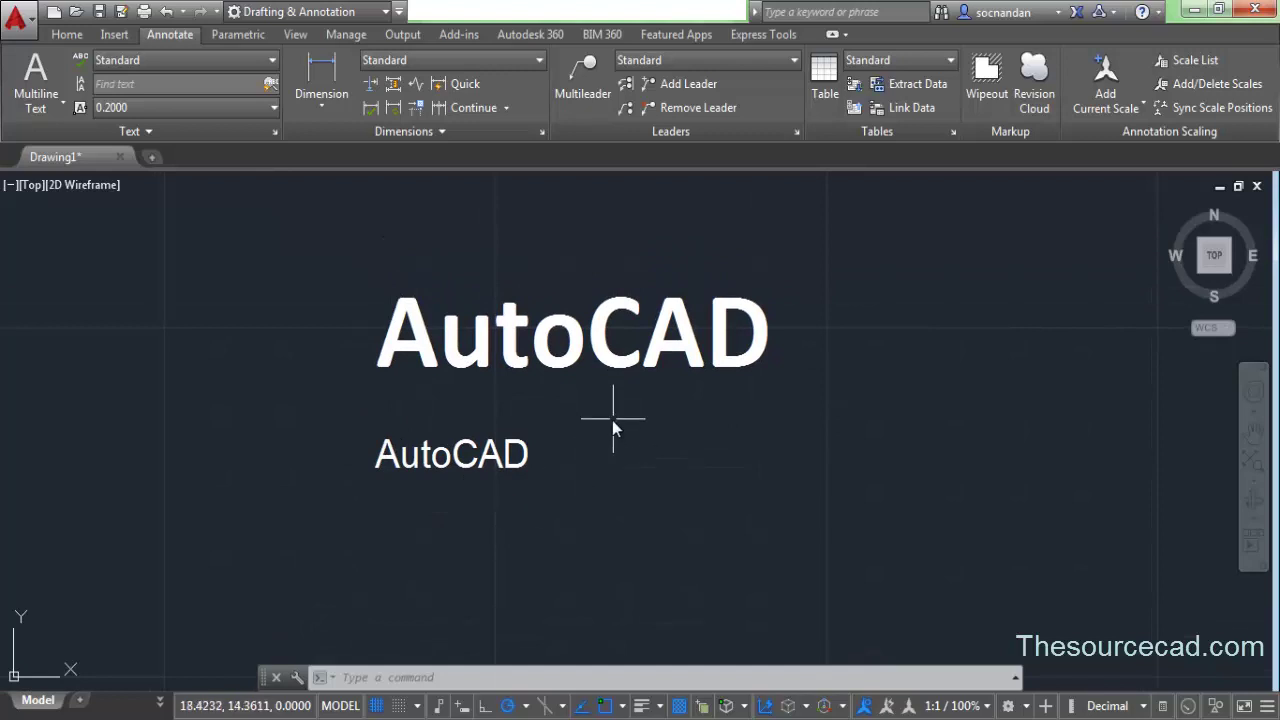
mouse_move(612, 420)
middle_down()
mouse_move(480, 449)
mouse_move(400, 446)
middle_up()
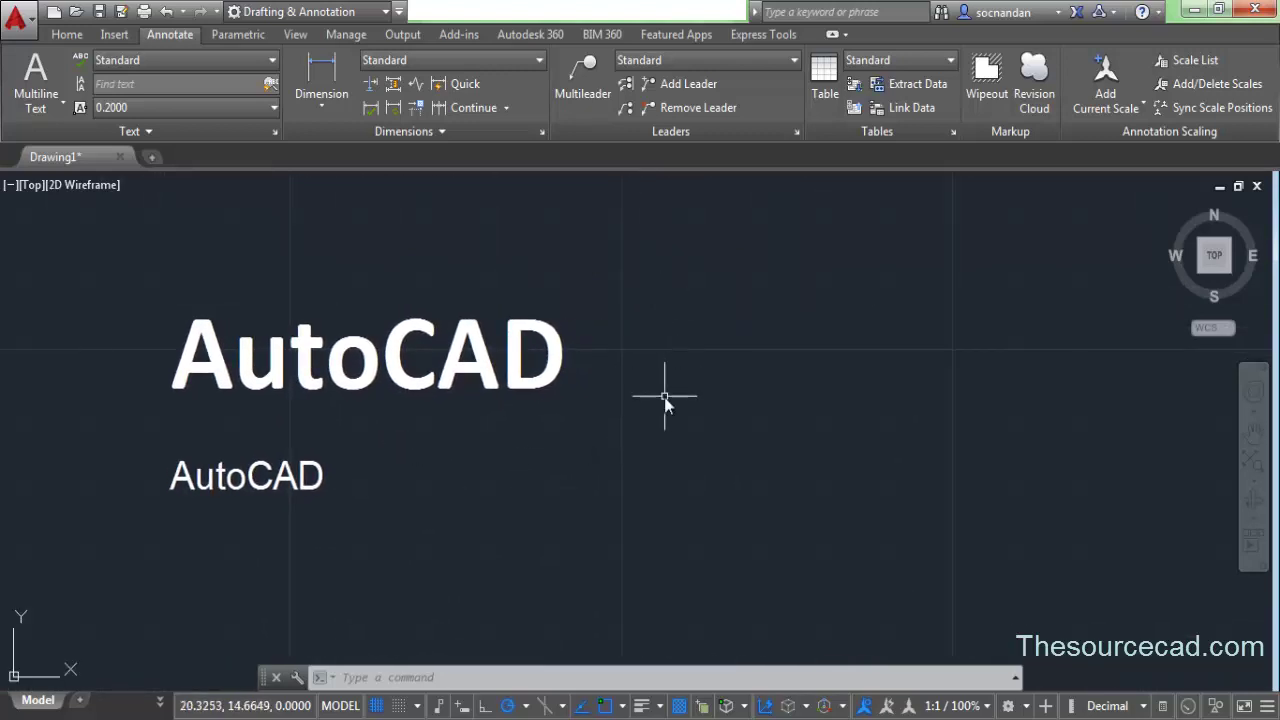
- Create a new text style named 'vertical'
click(241, 61)
click(199, 161)
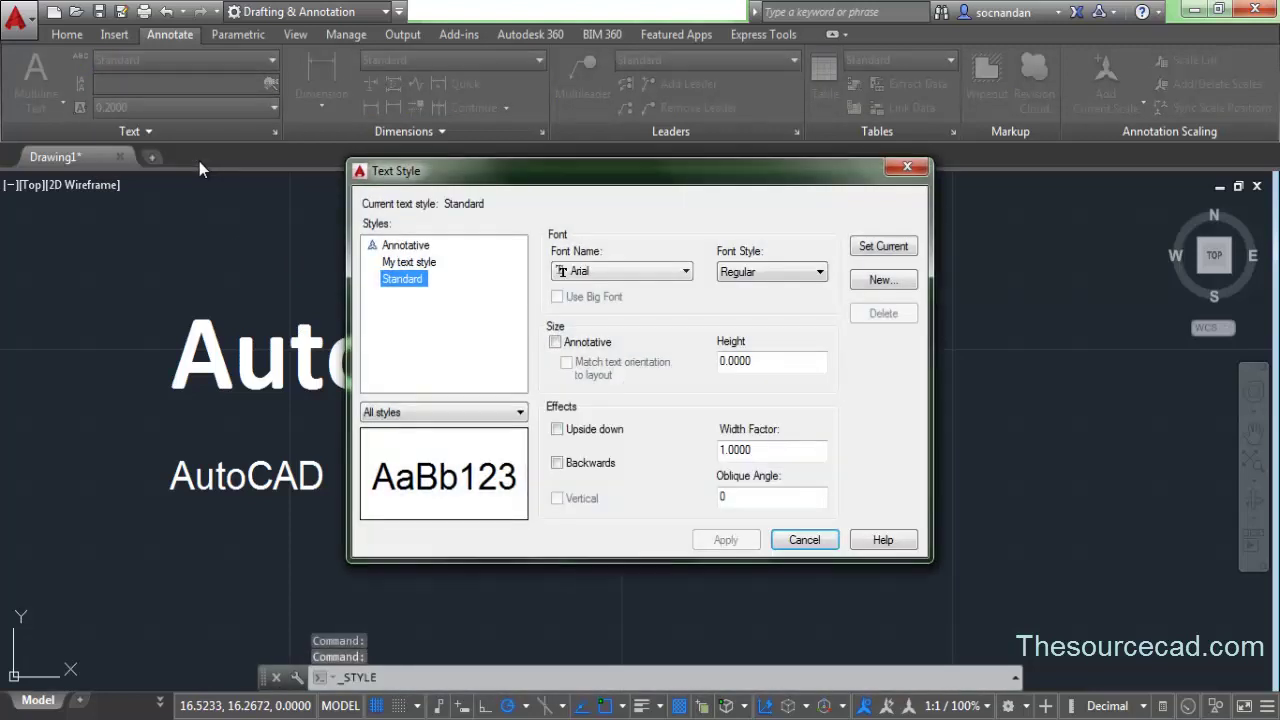
click(882, 283)
text(vert)
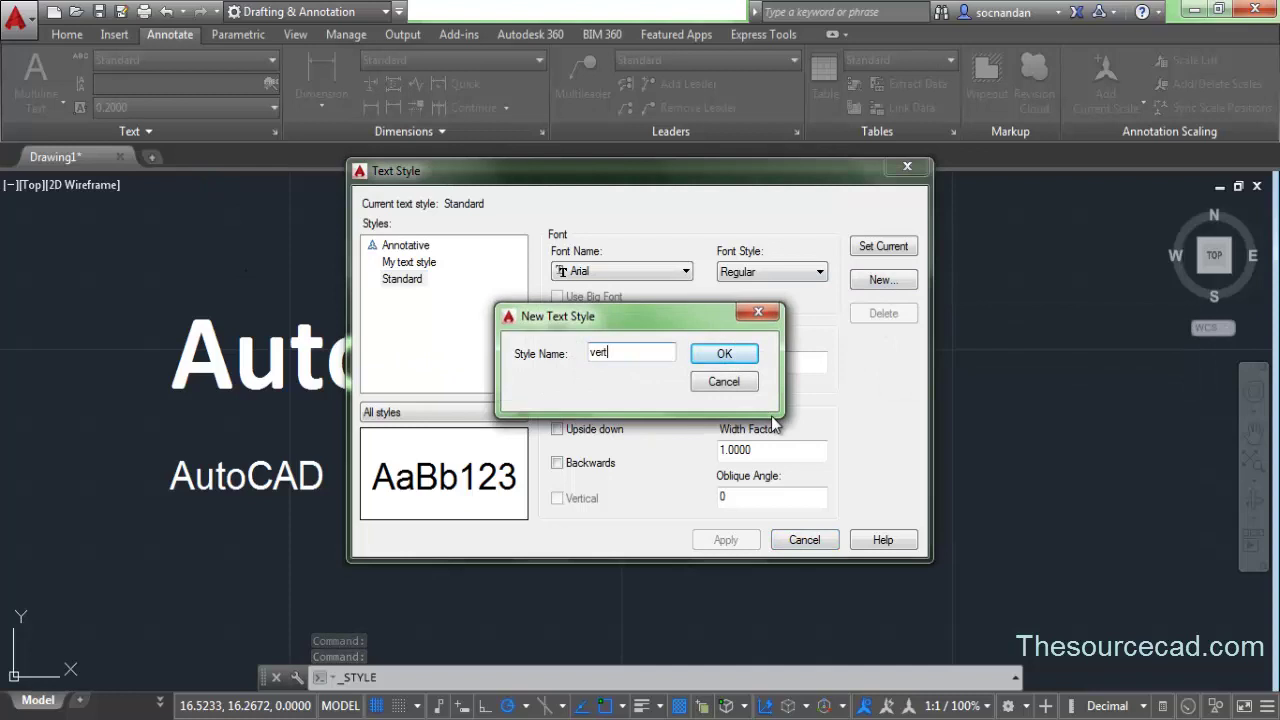
text(ical)
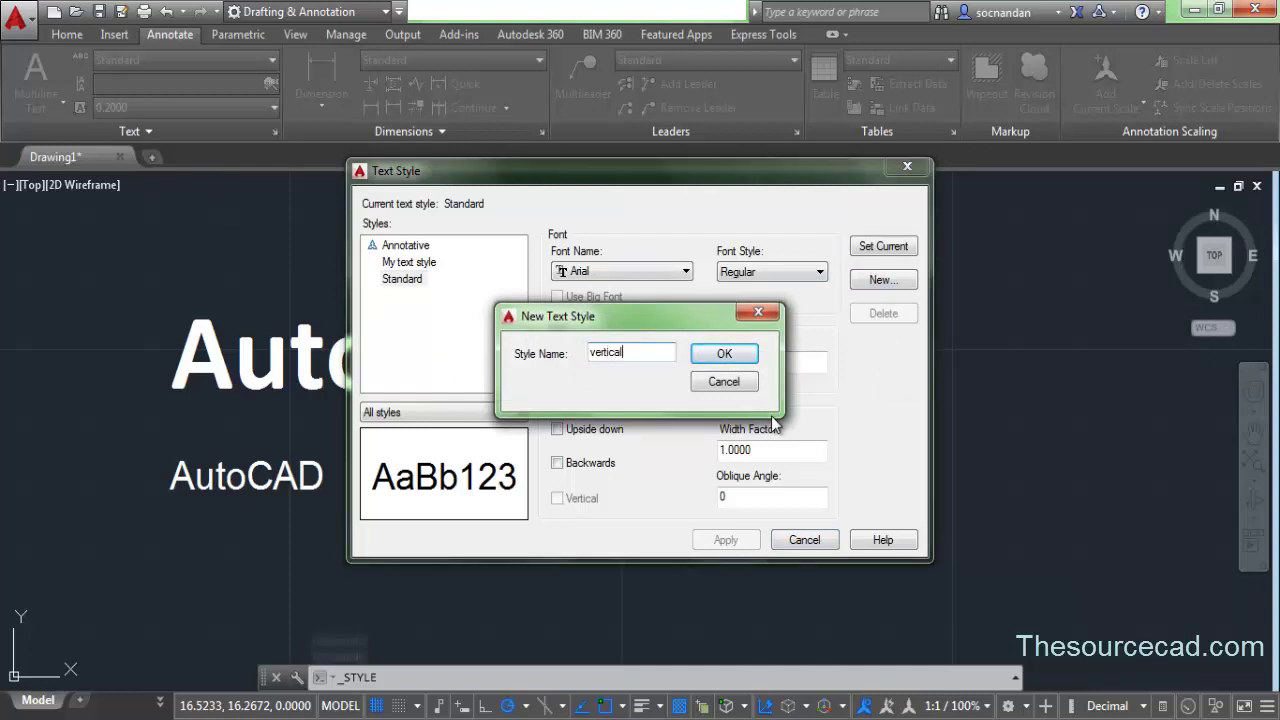
click(737, 355)
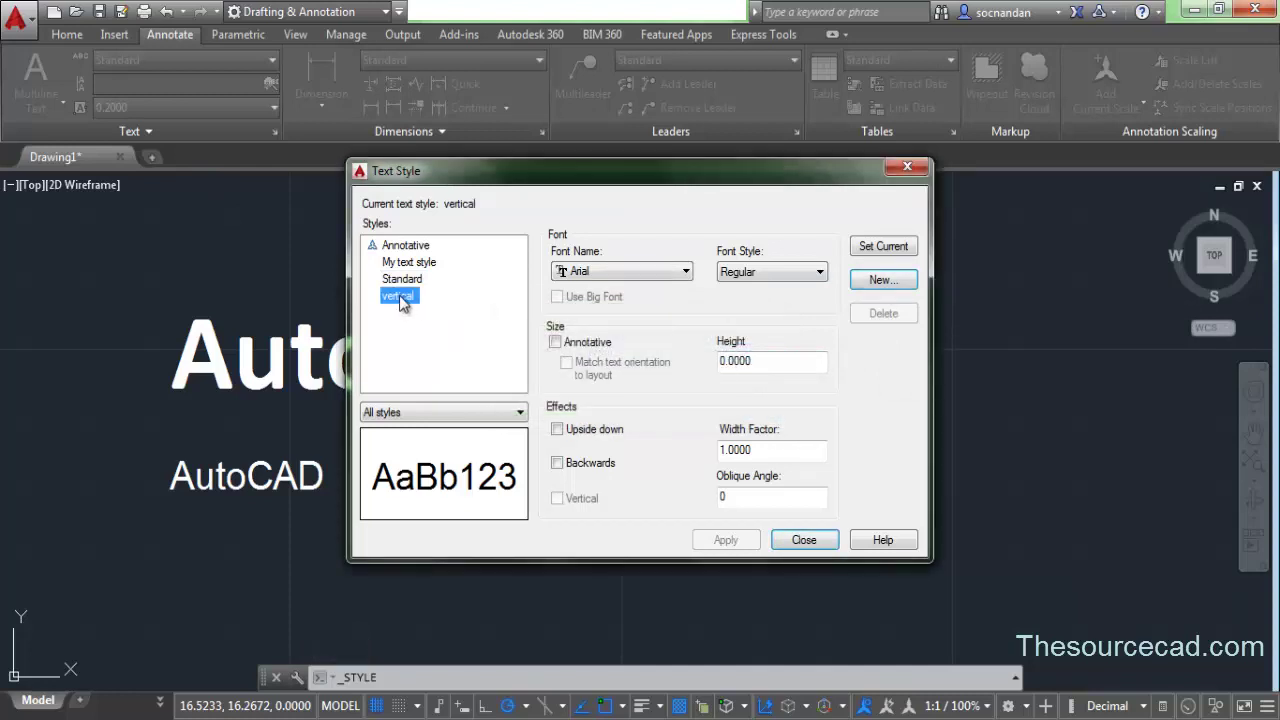
- Give the vertical style the extslim2.shx font with the Vertical effect turned on
click(617, 269)
scroll(660, 398, down, 2)
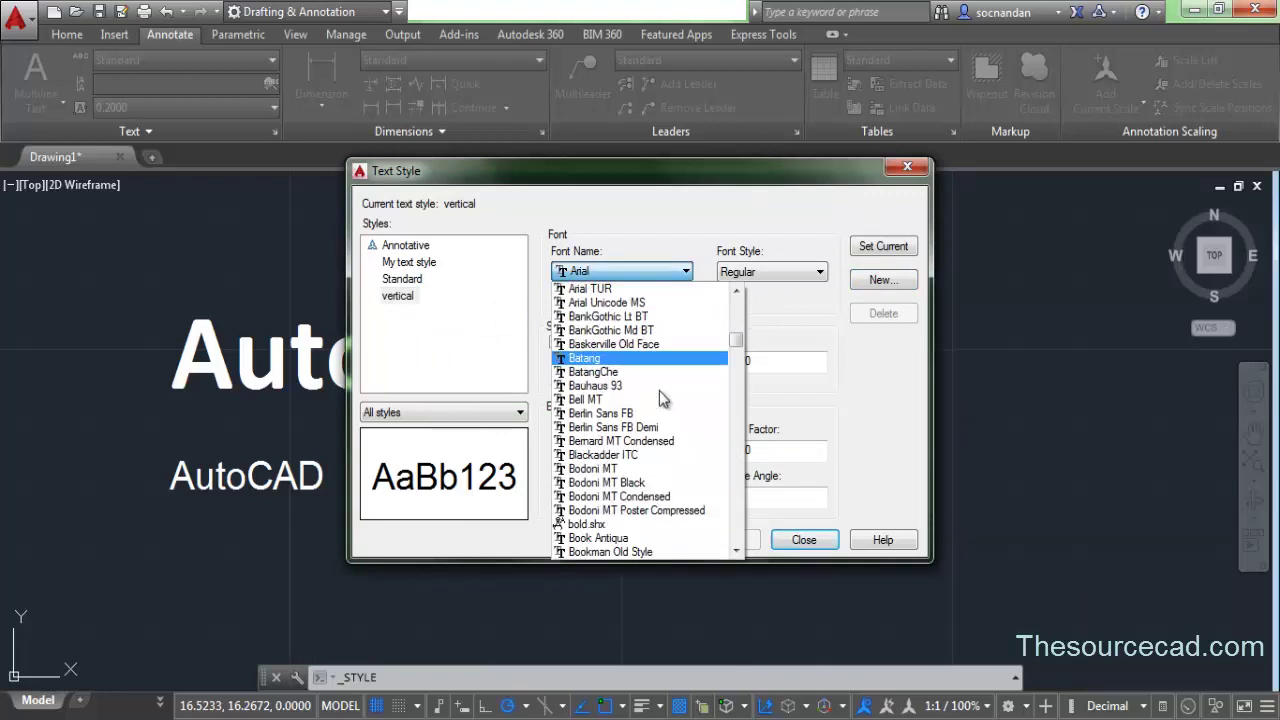
scroll(660, 398, down, 18)
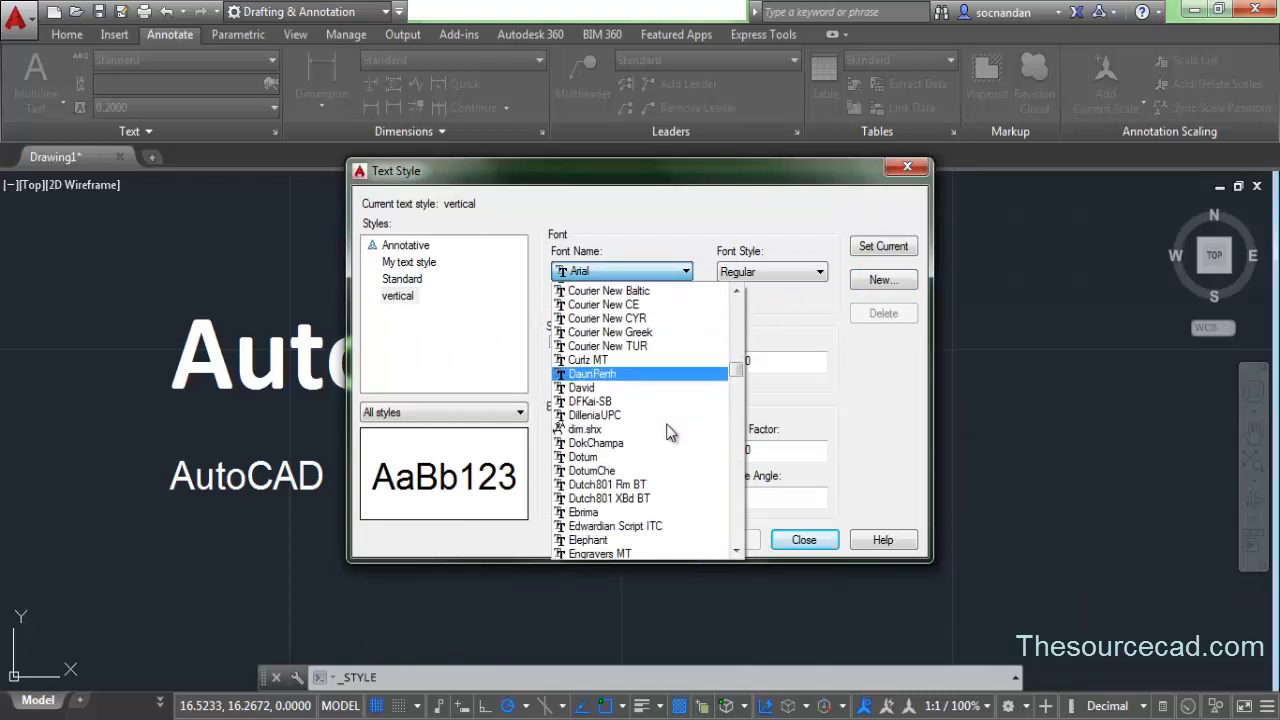
scroll(670, 432, down, 4)
scroll(670, 432, down, 2)
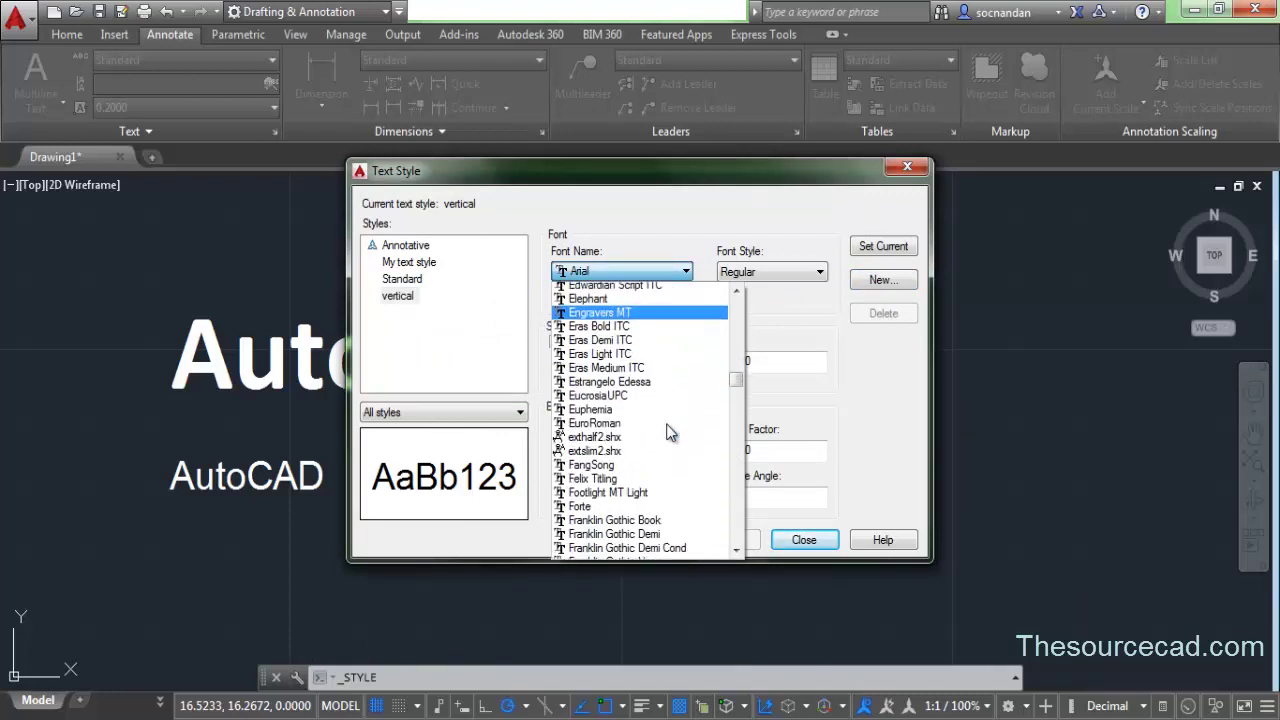
click(674, 442)
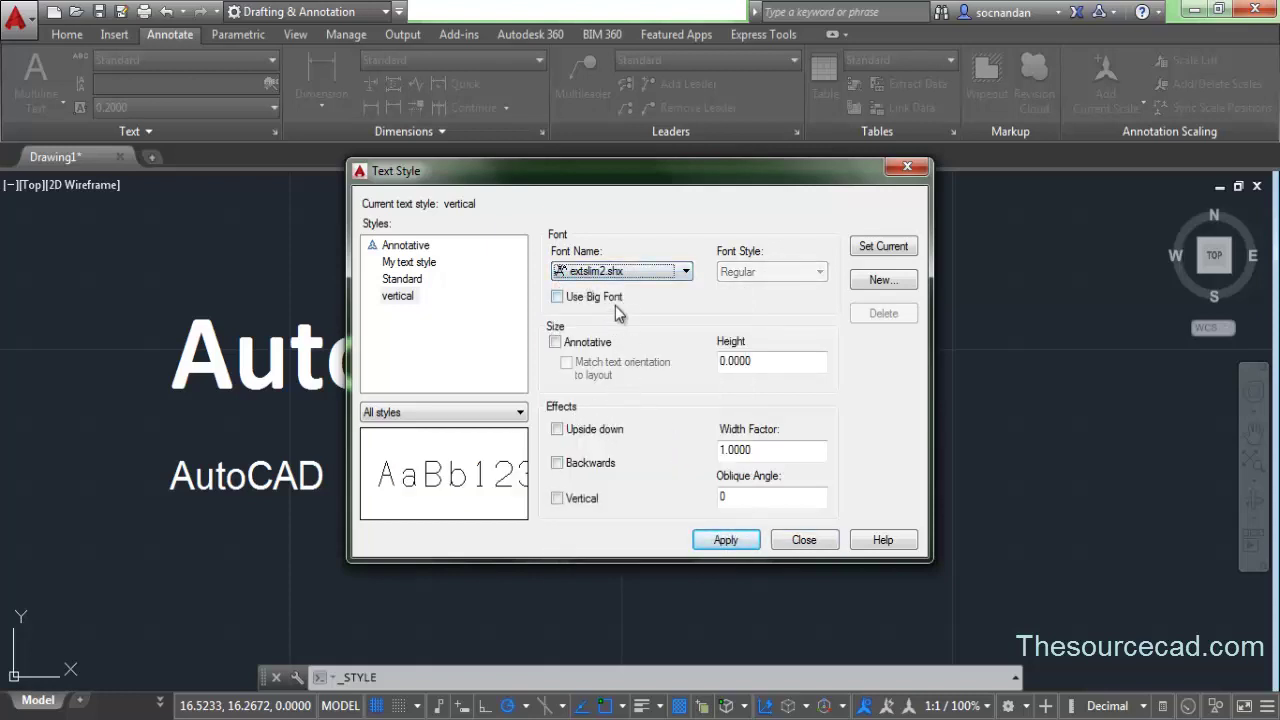
click(677, 275)
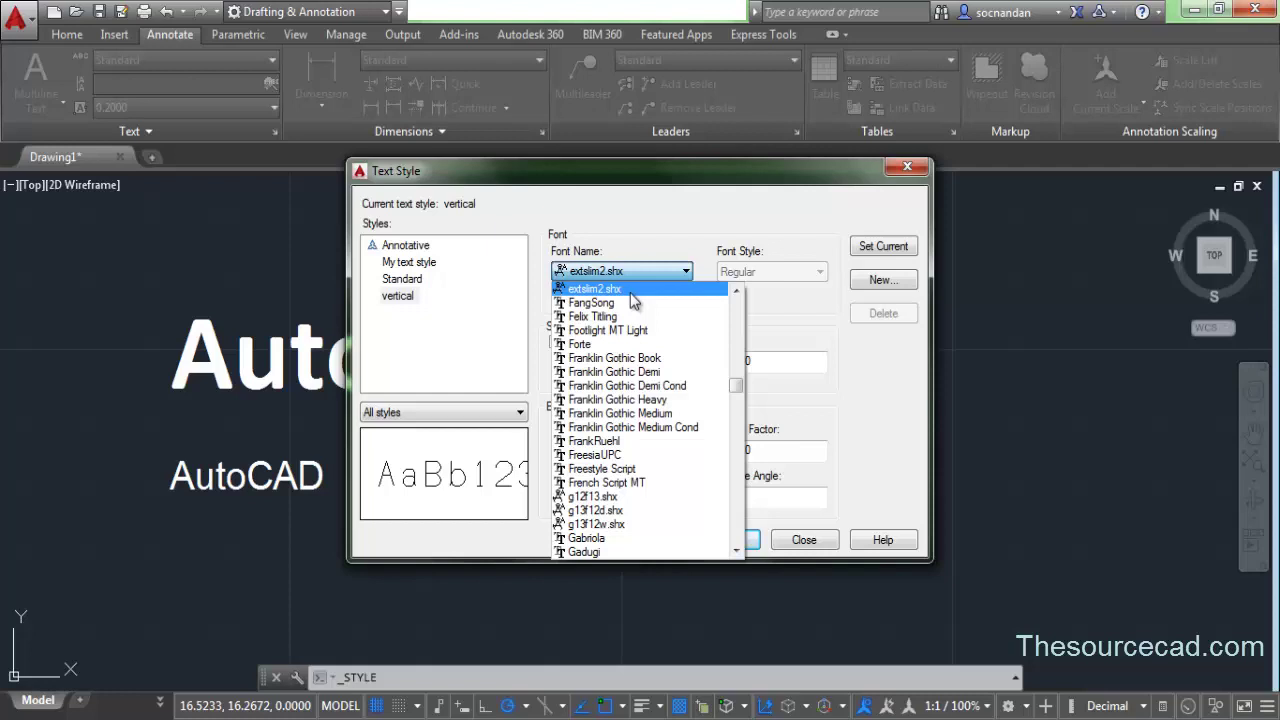
click(631, 292)
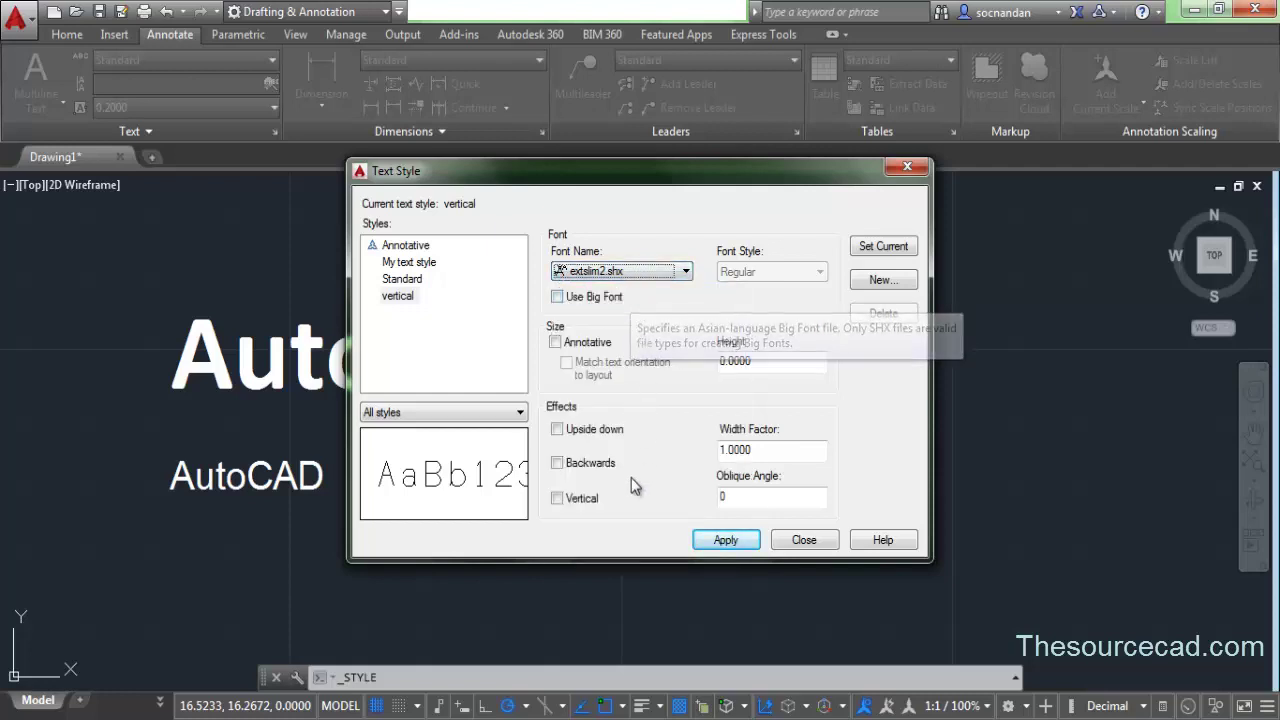
click(557, 499)
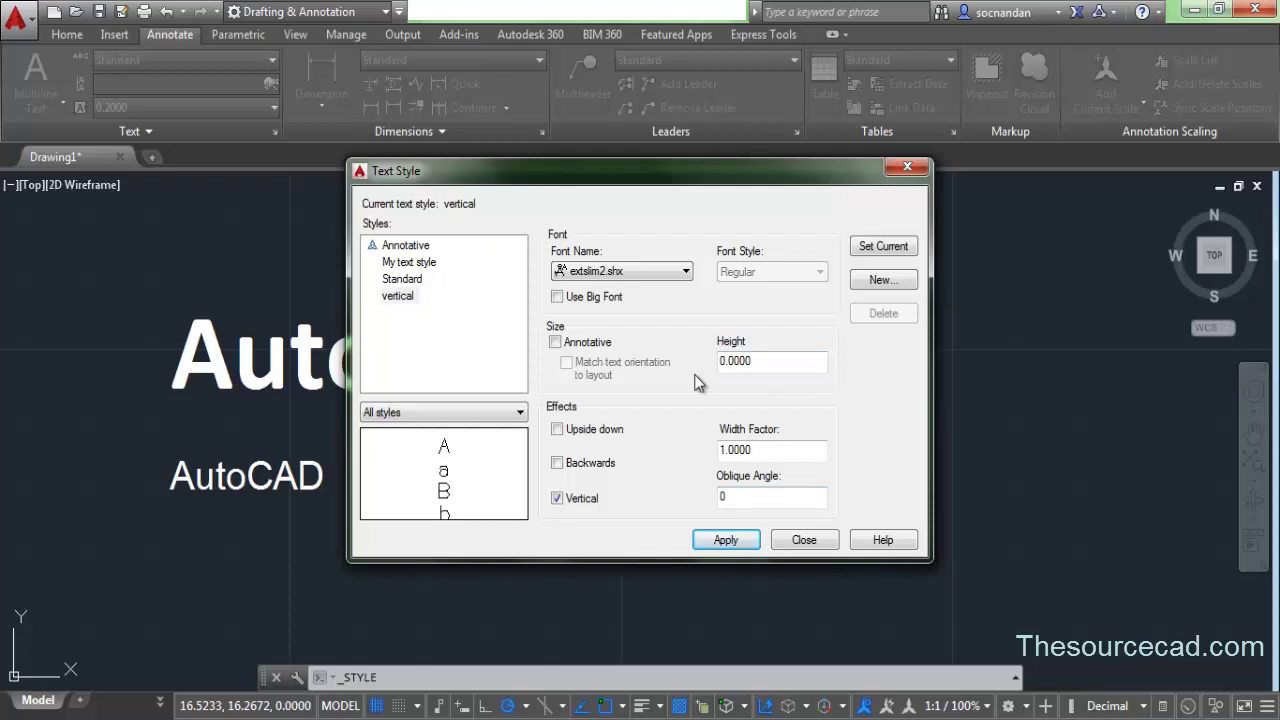
- Apply the vertical text style, then place multiline text 'Autocad' right of the bold word
click(727, 540)
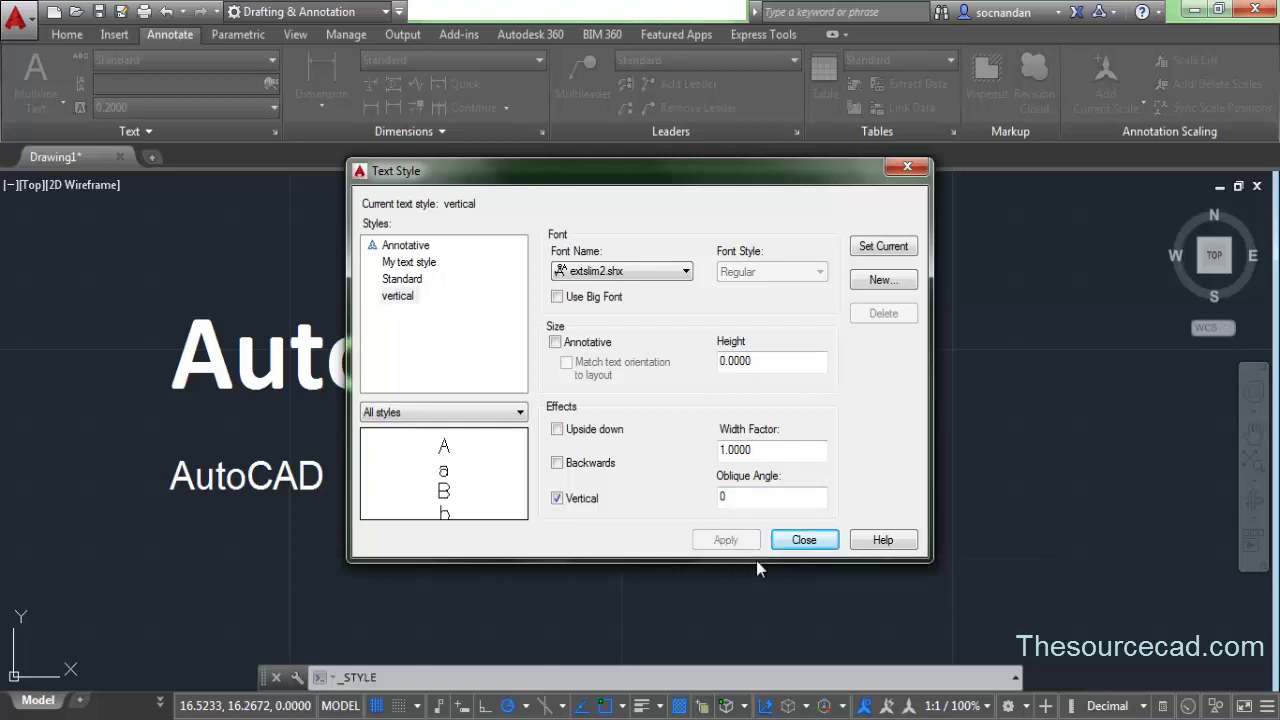
click(806, 540)
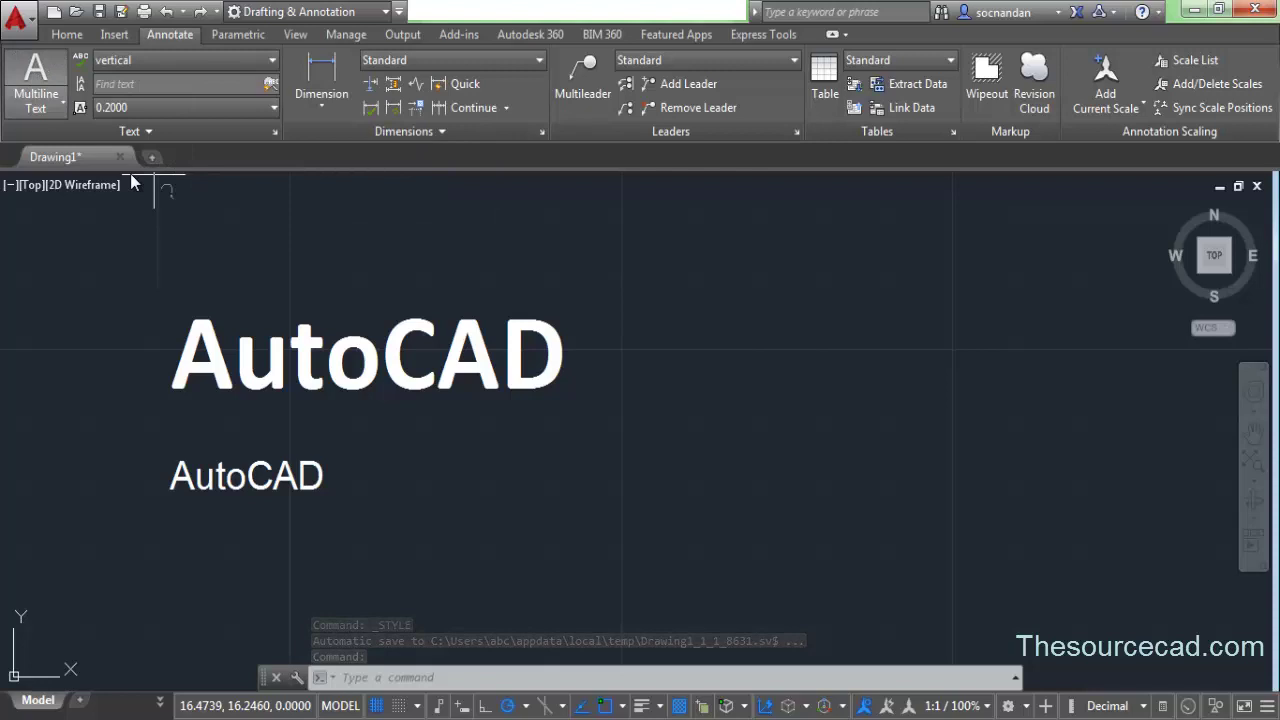
click(643, 315)
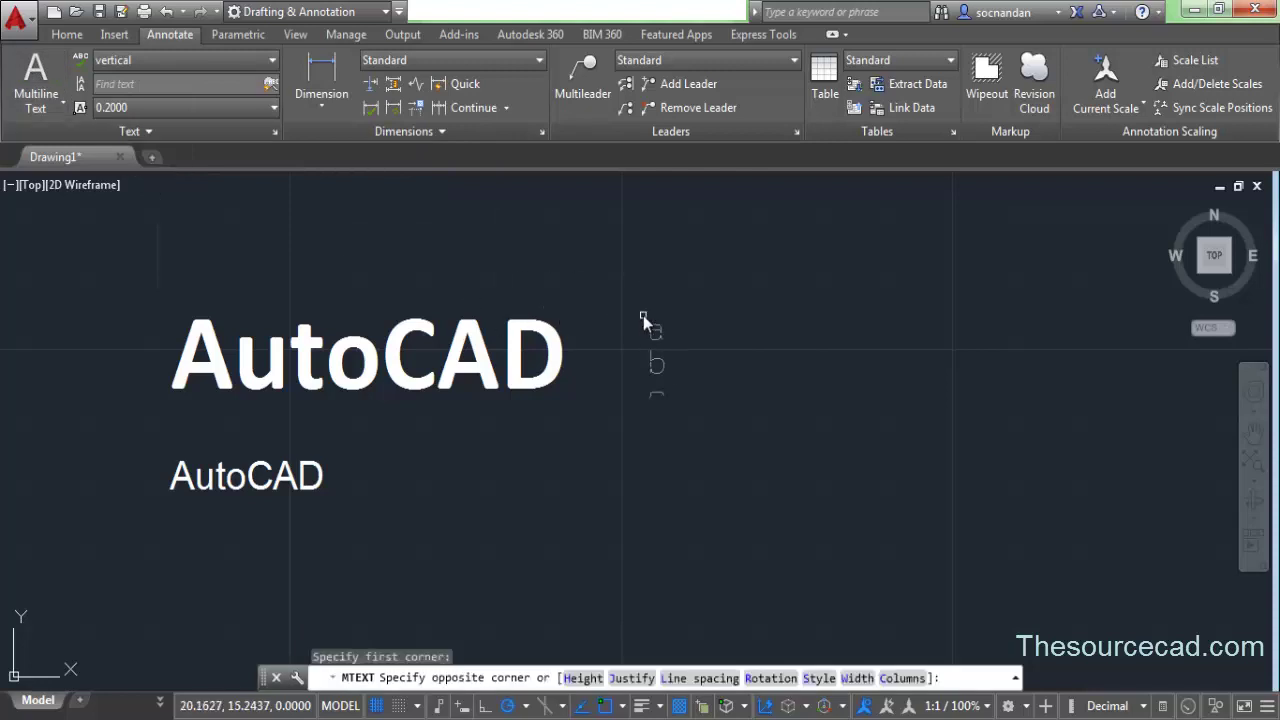
click(793, 413)
text(Aut)
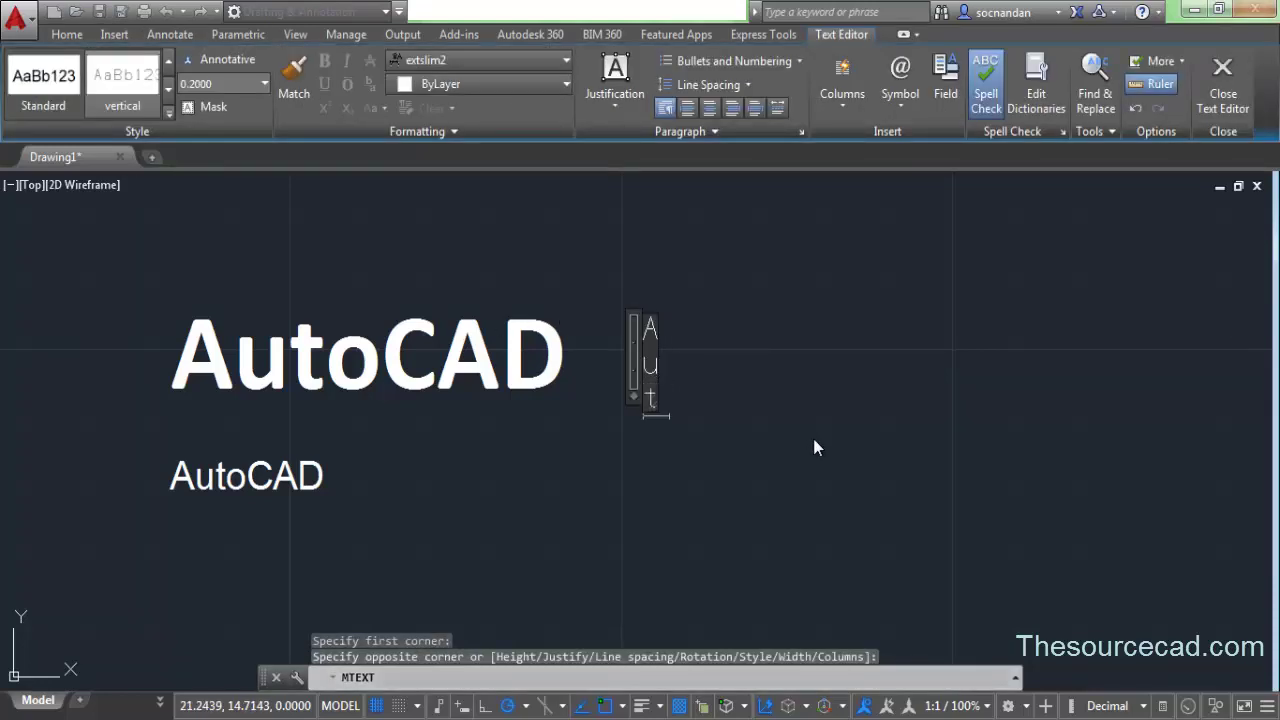
text(ocad)
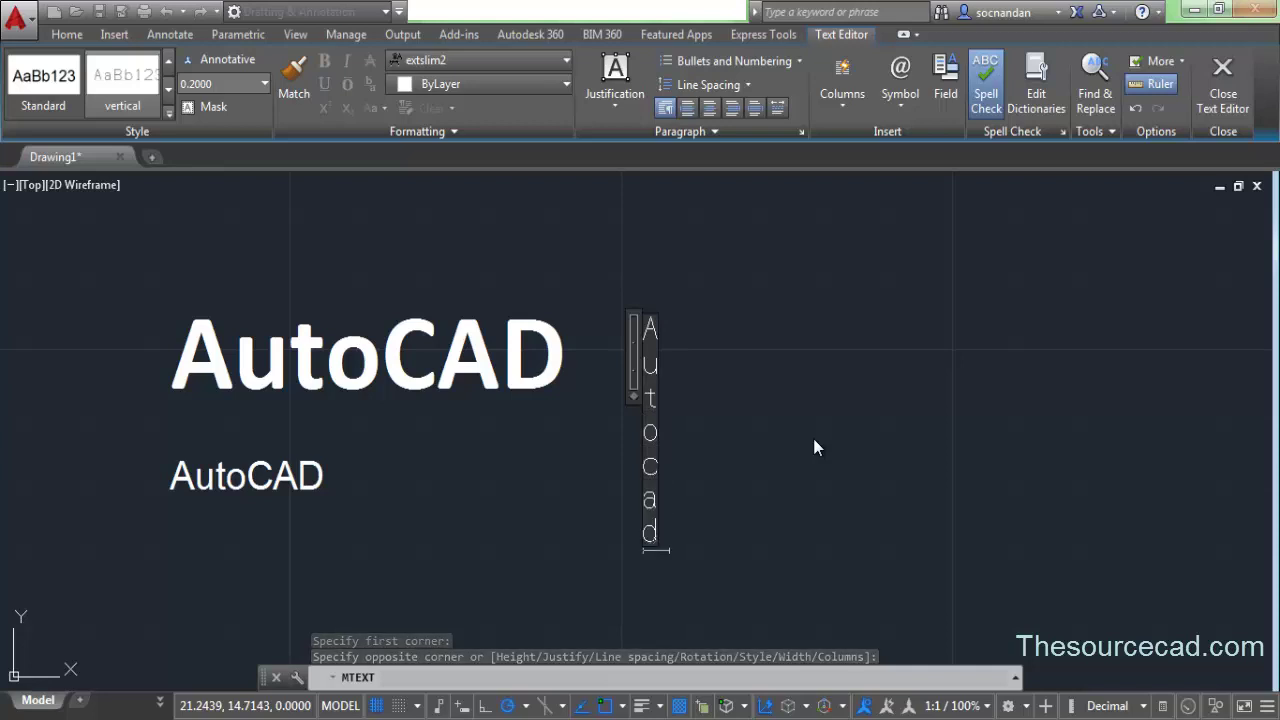
click(813, 438)
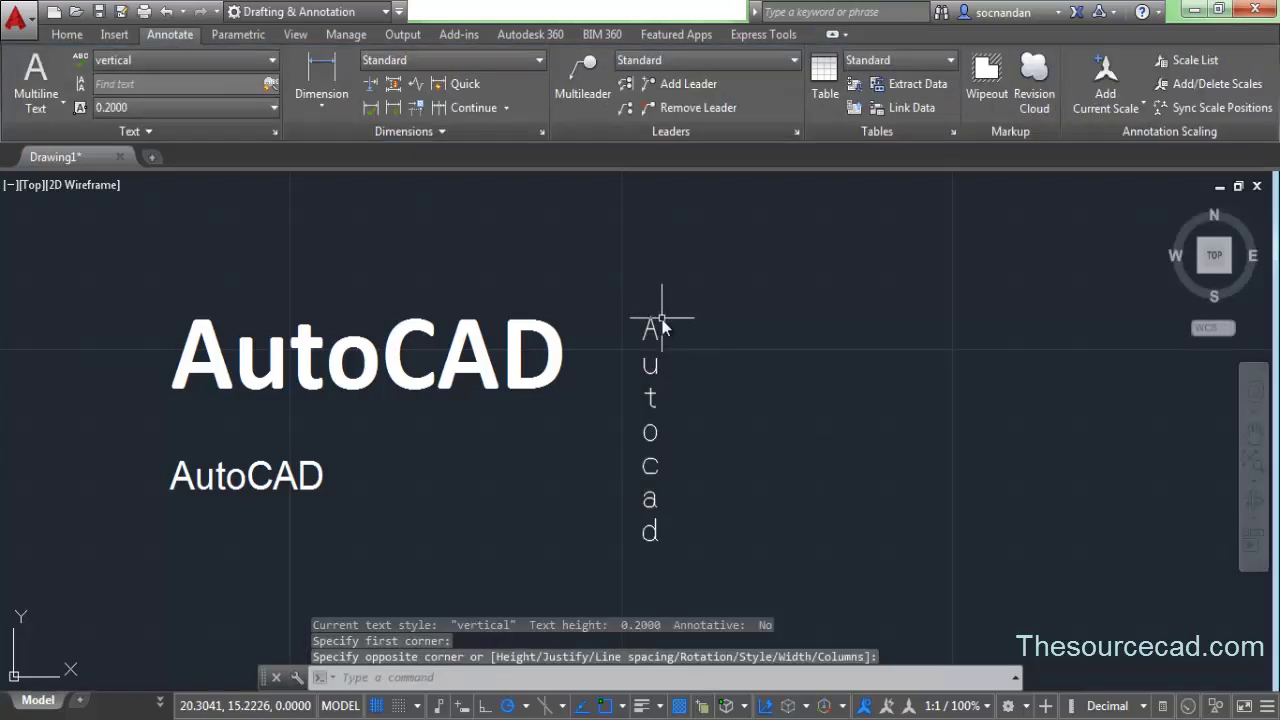
middle_drag(743, 456, 860, 434)
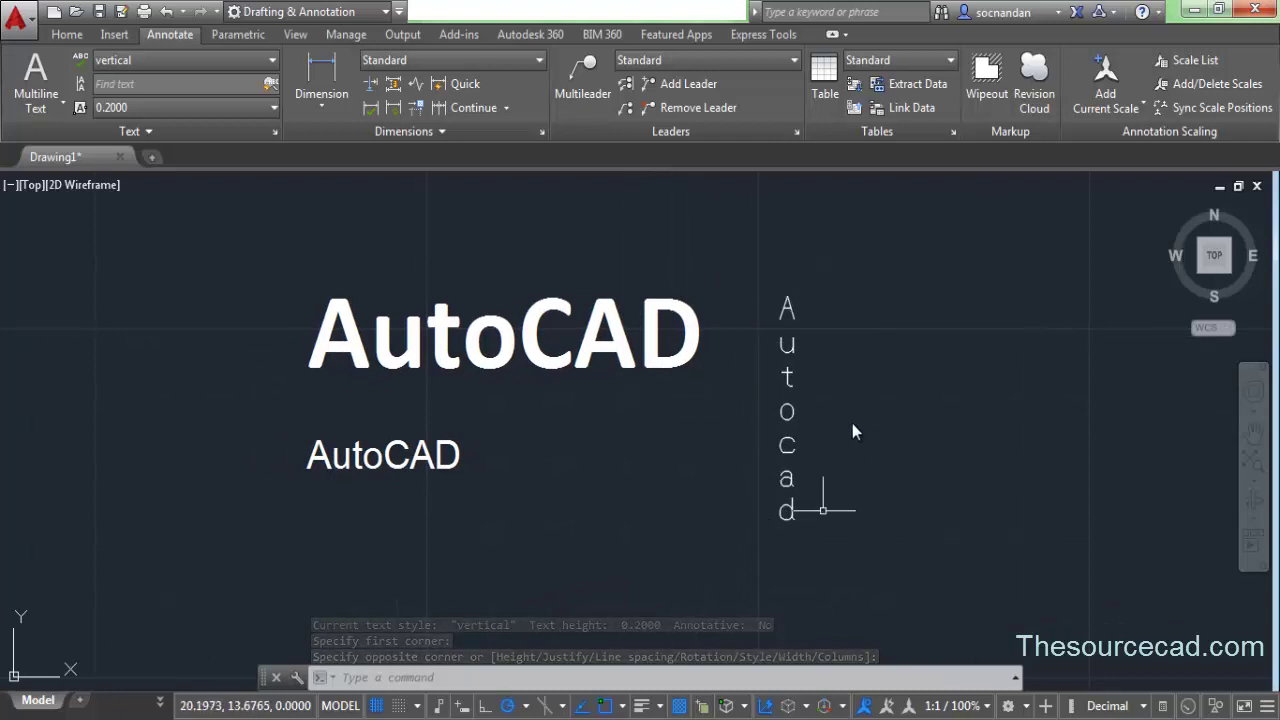